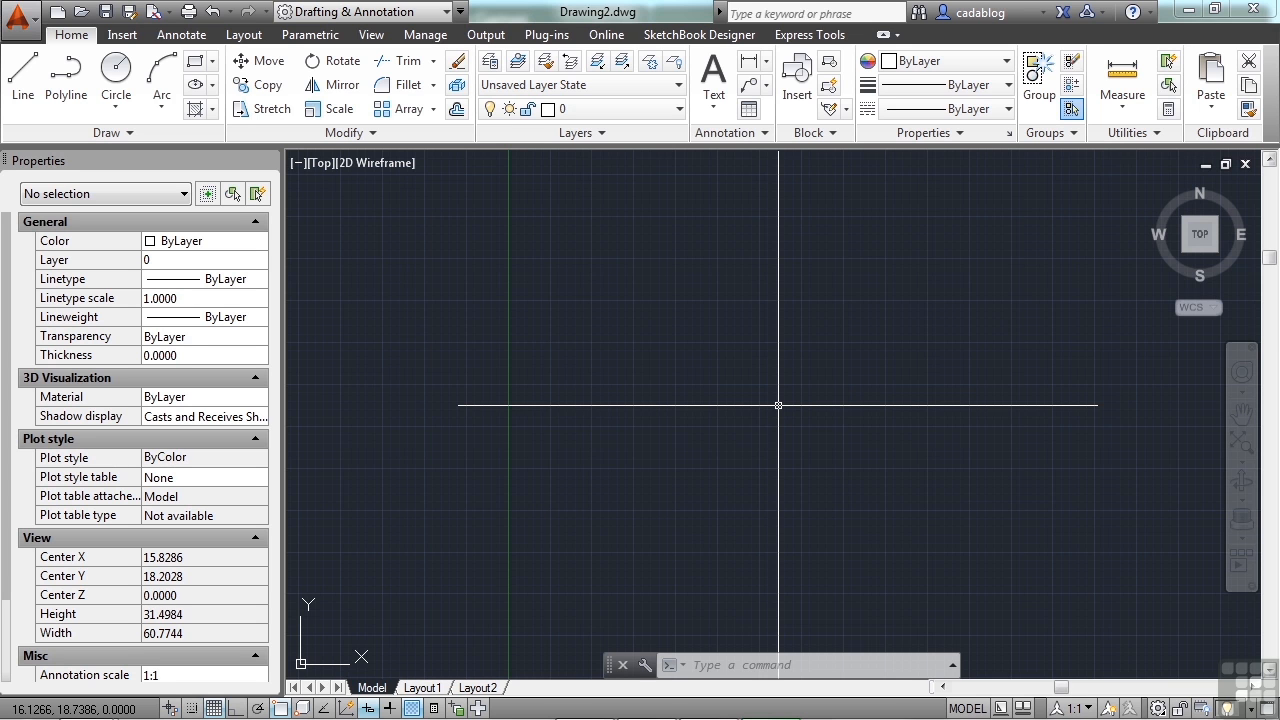
# Step: Open the drawing file Project_Template.dwg
pyautogui.write('op')
pyautogui.press('Return')
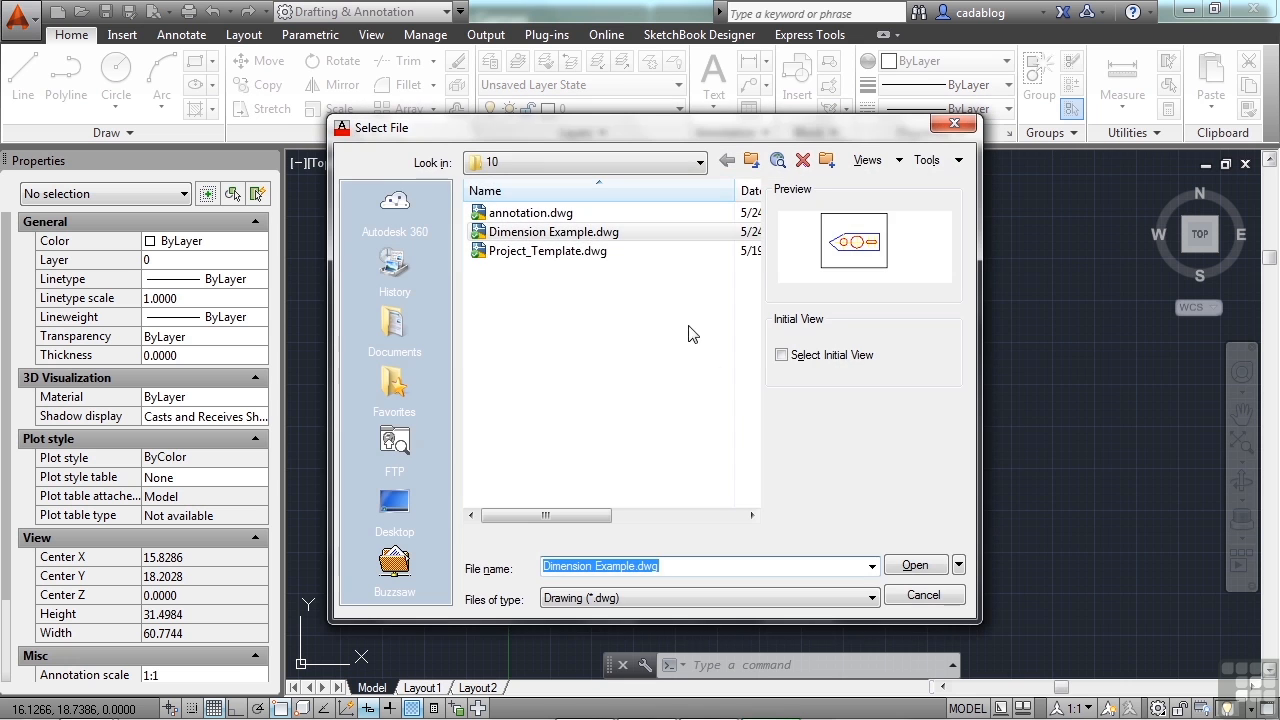
pyautogui.click(578, 251)
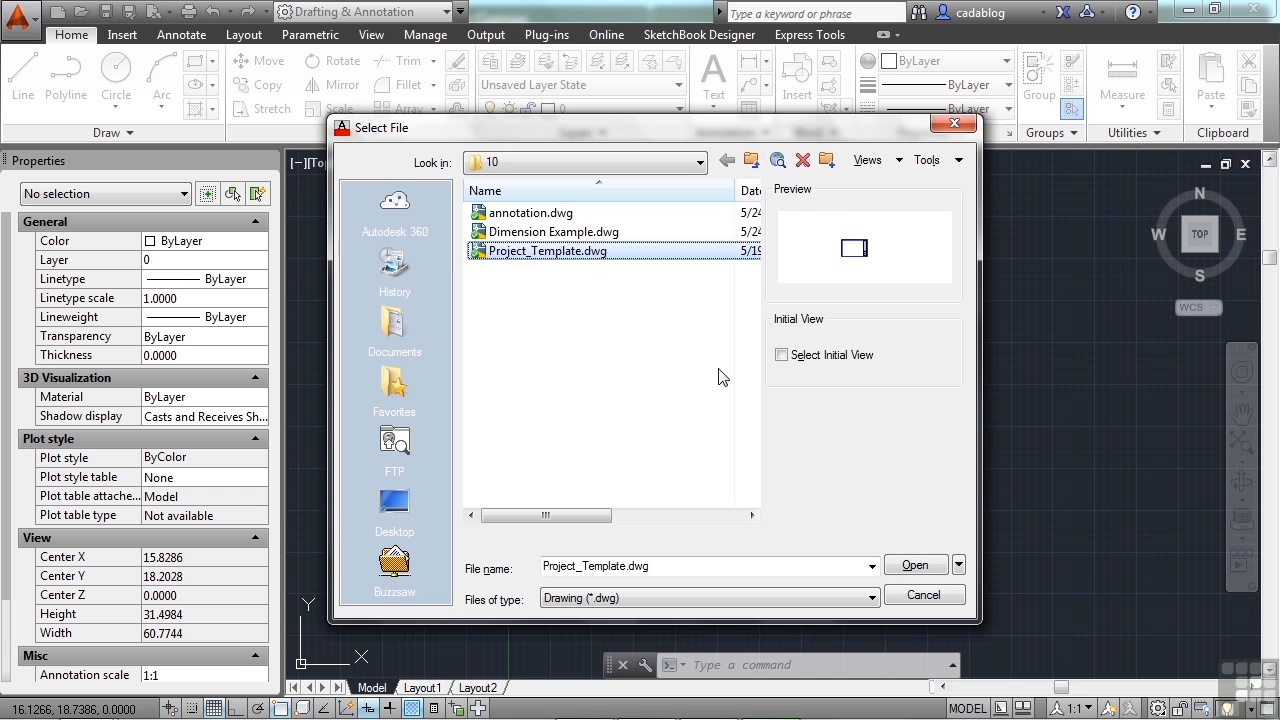
pyautogui.click(910, 566)
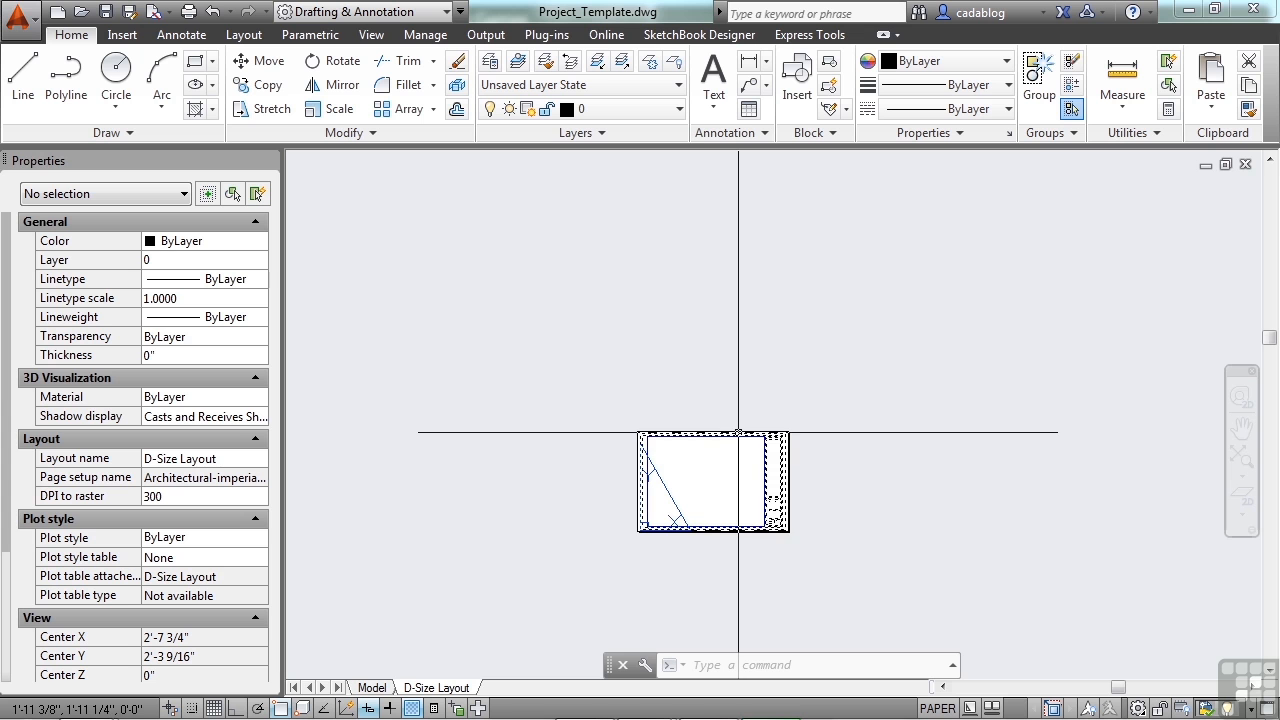
# Step: Create a new text style named Notes in the template drawing
pyautogui.moveTo(738, 432)
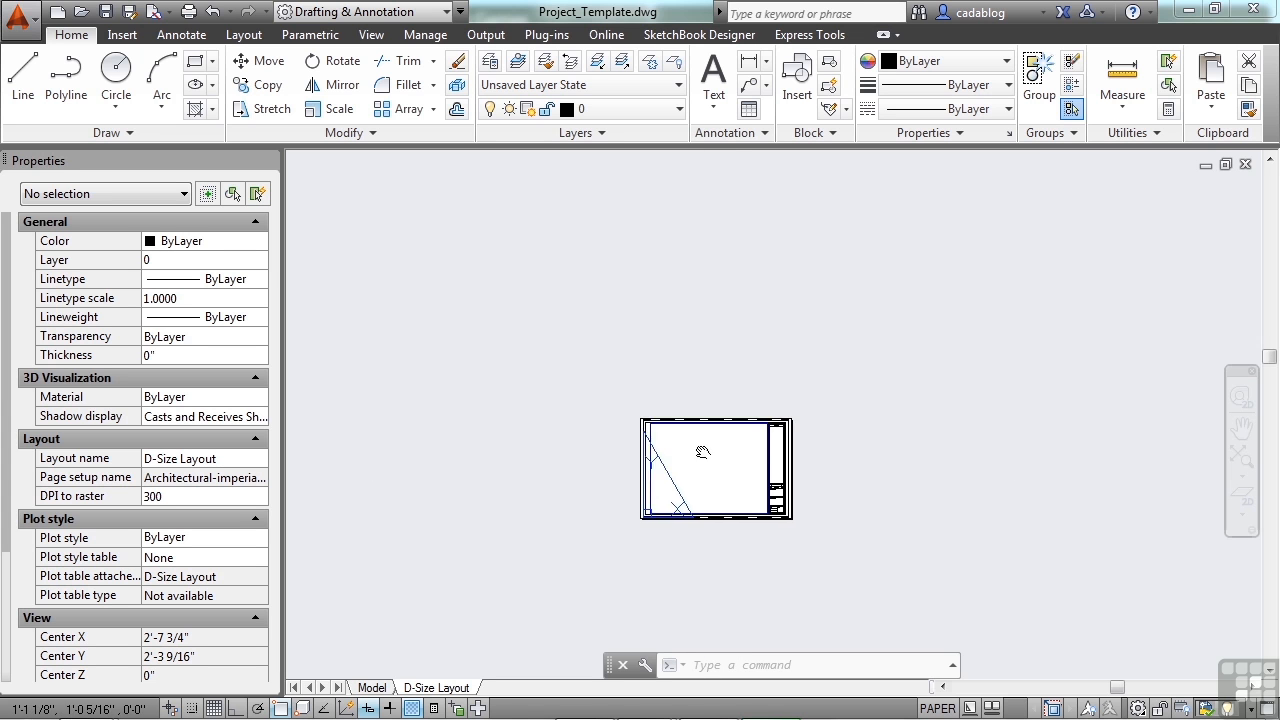
pyautogui.scroll(4, 700, 450)
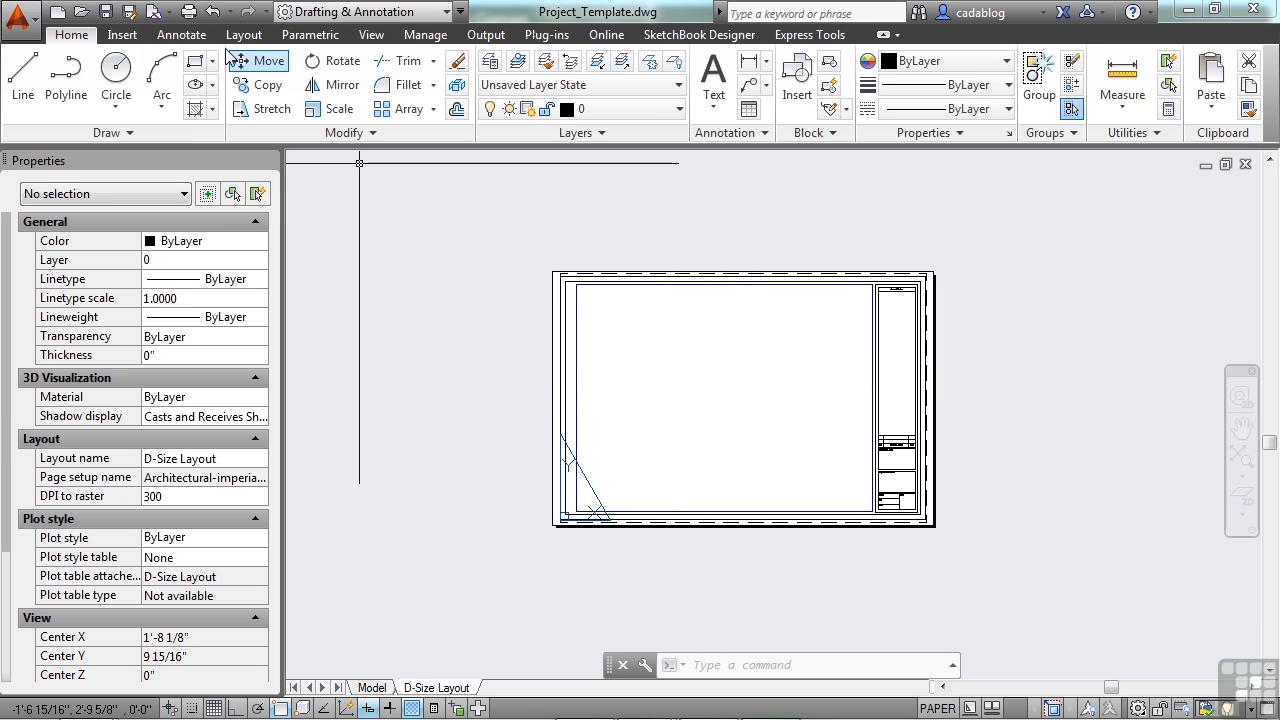
pyautogui.click(189, 37)
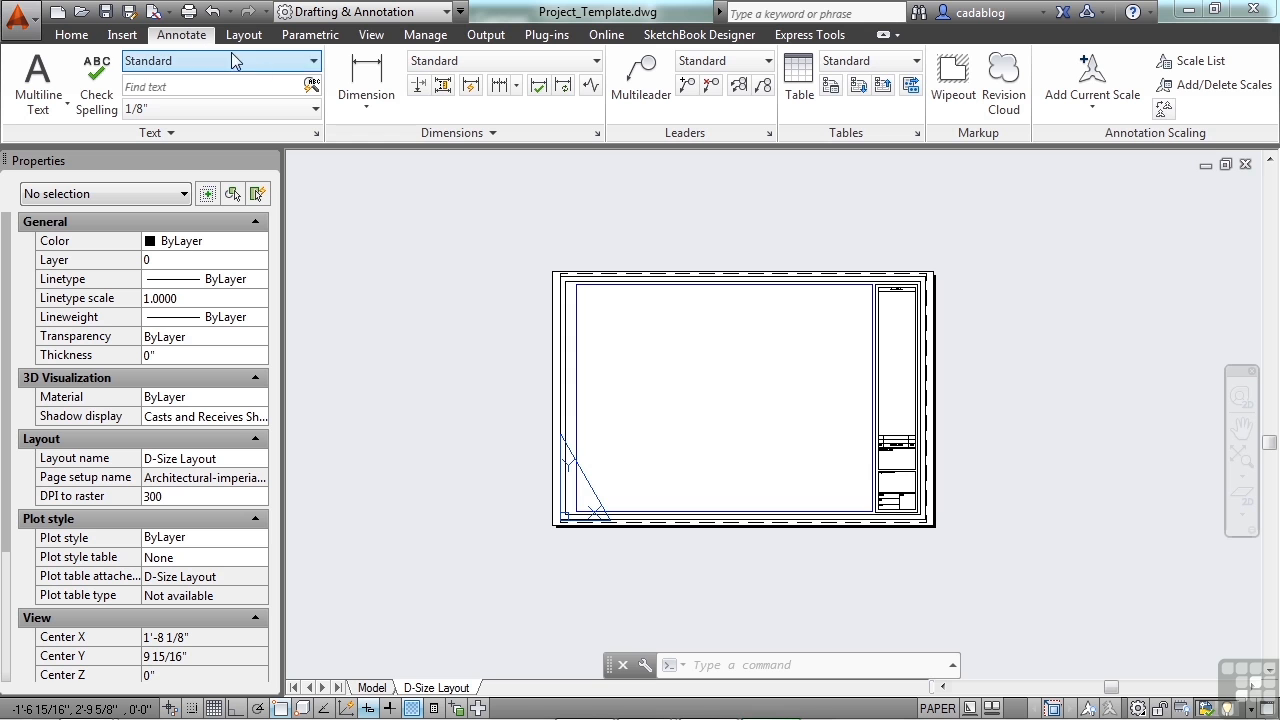
pyautogui.click(294, 62)
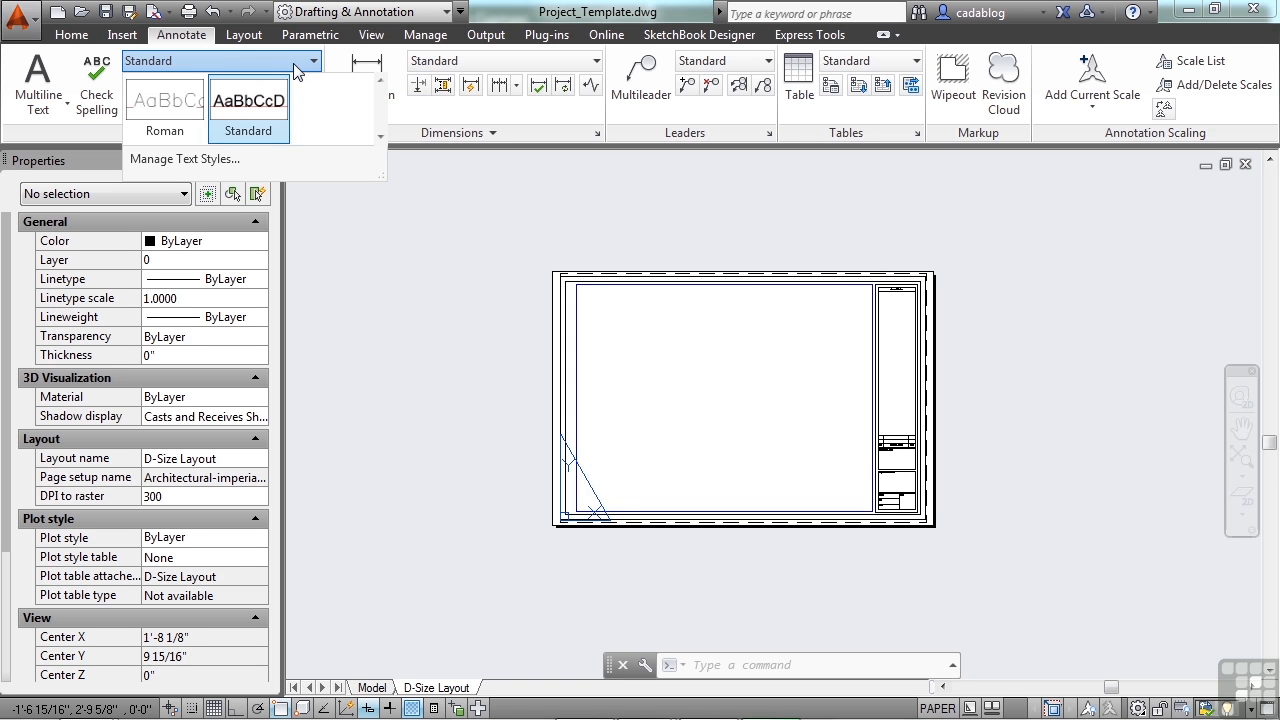
pyautogui.click(452, 221)
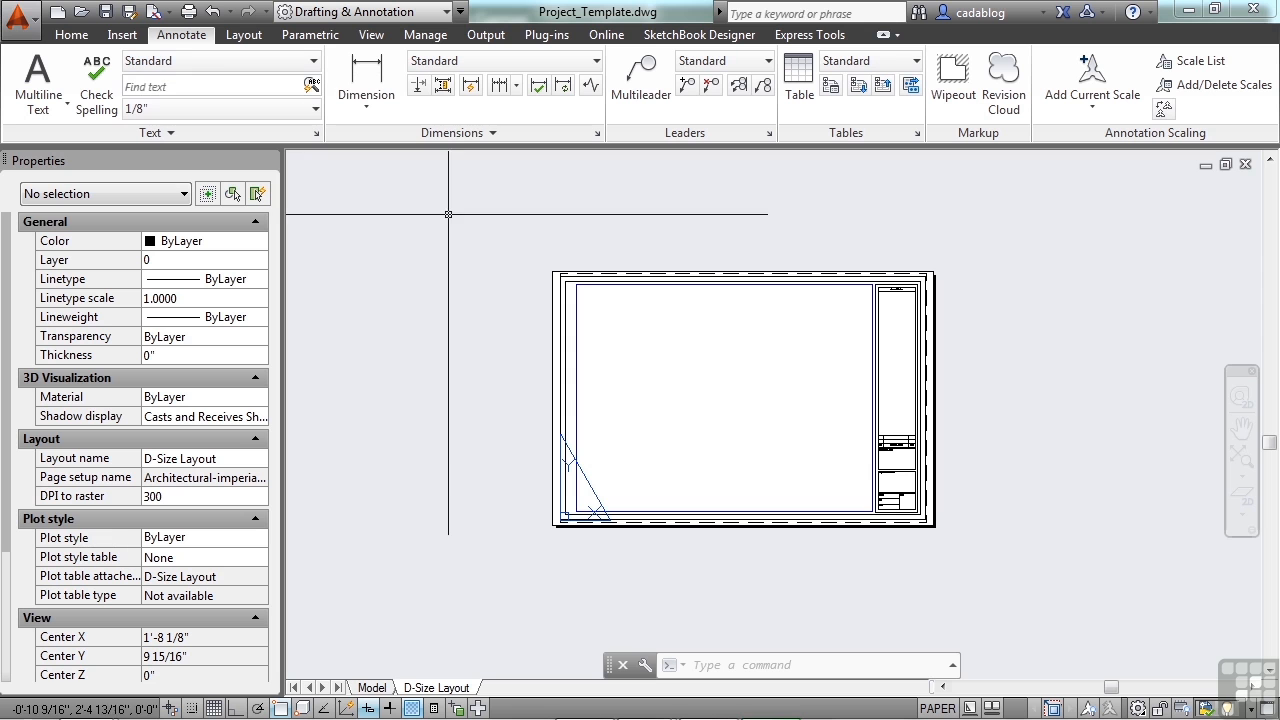
pyautogui.click(317, 134)
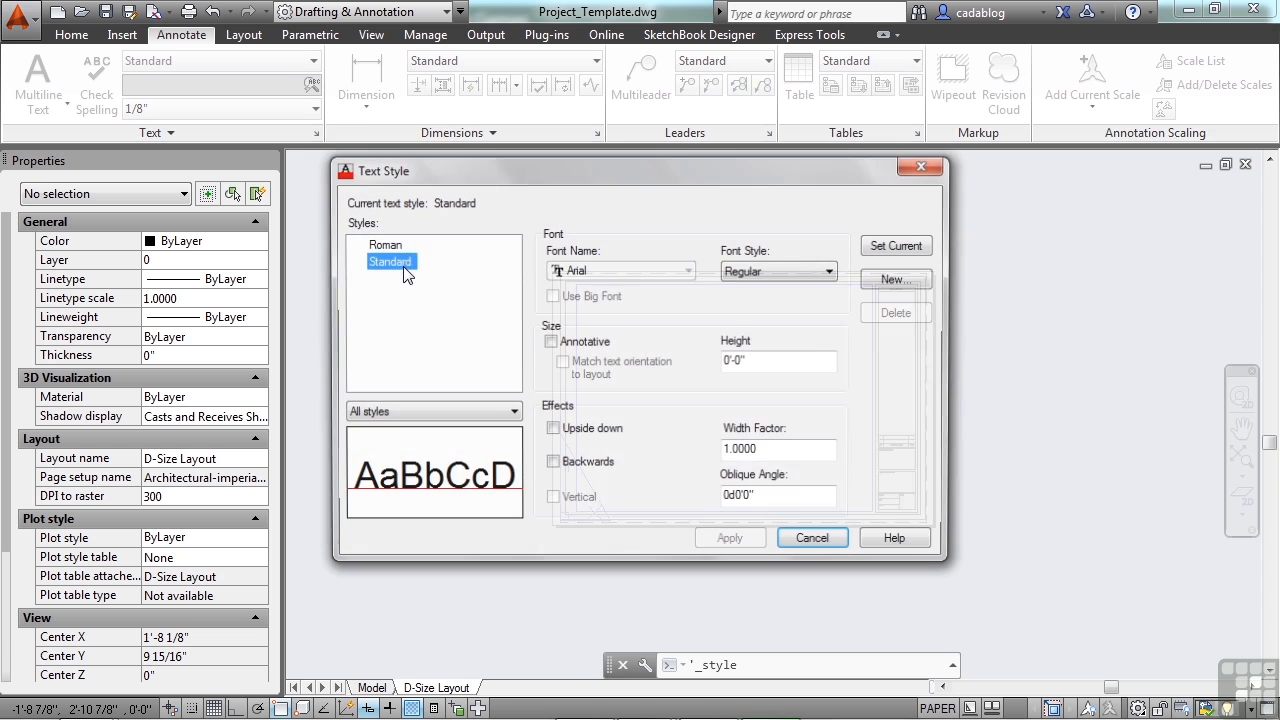
pyautogui.moveTo(617, 182); pyautogui.dragTo(633, 183)
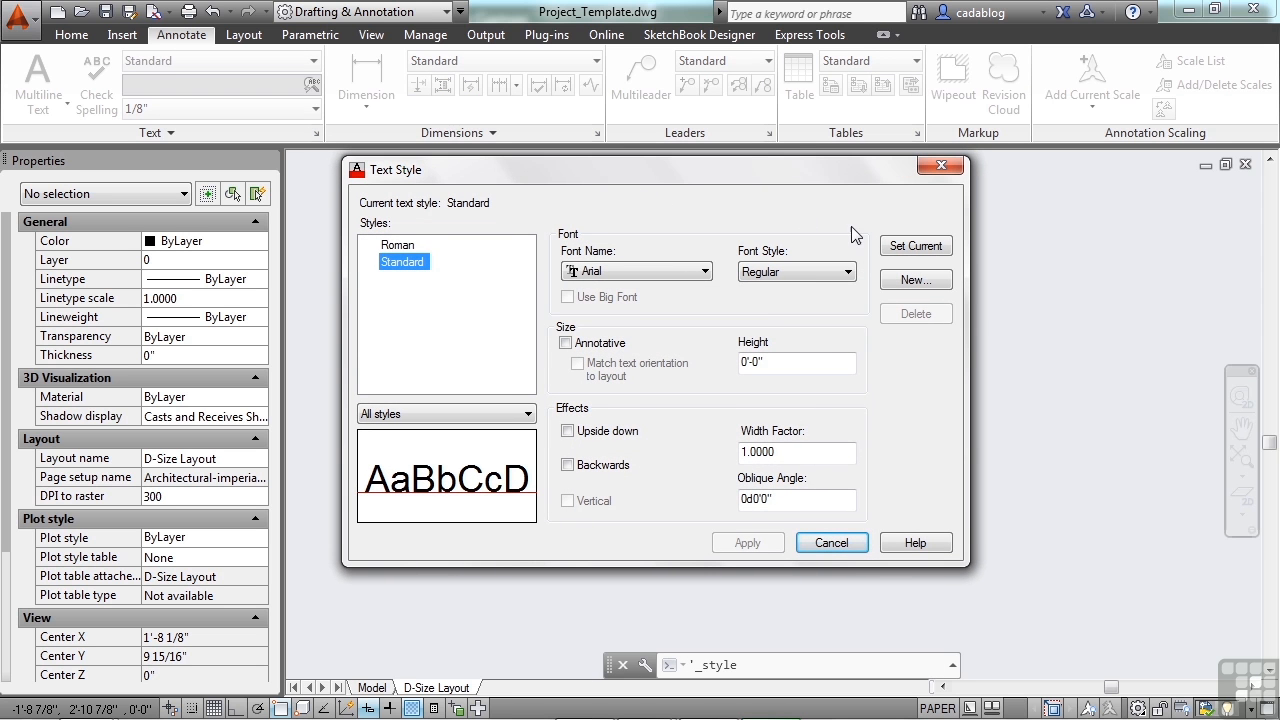
pyautogui.click(915, 280)
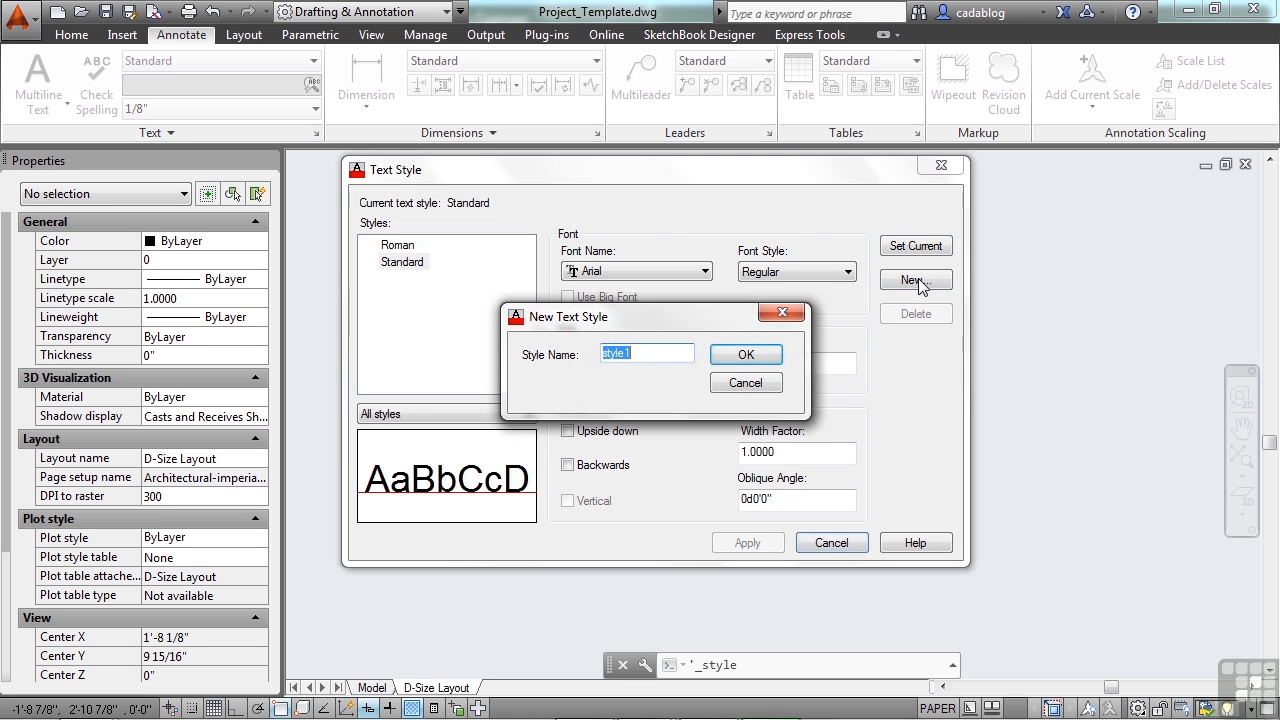
pyautogui.write('Notes')
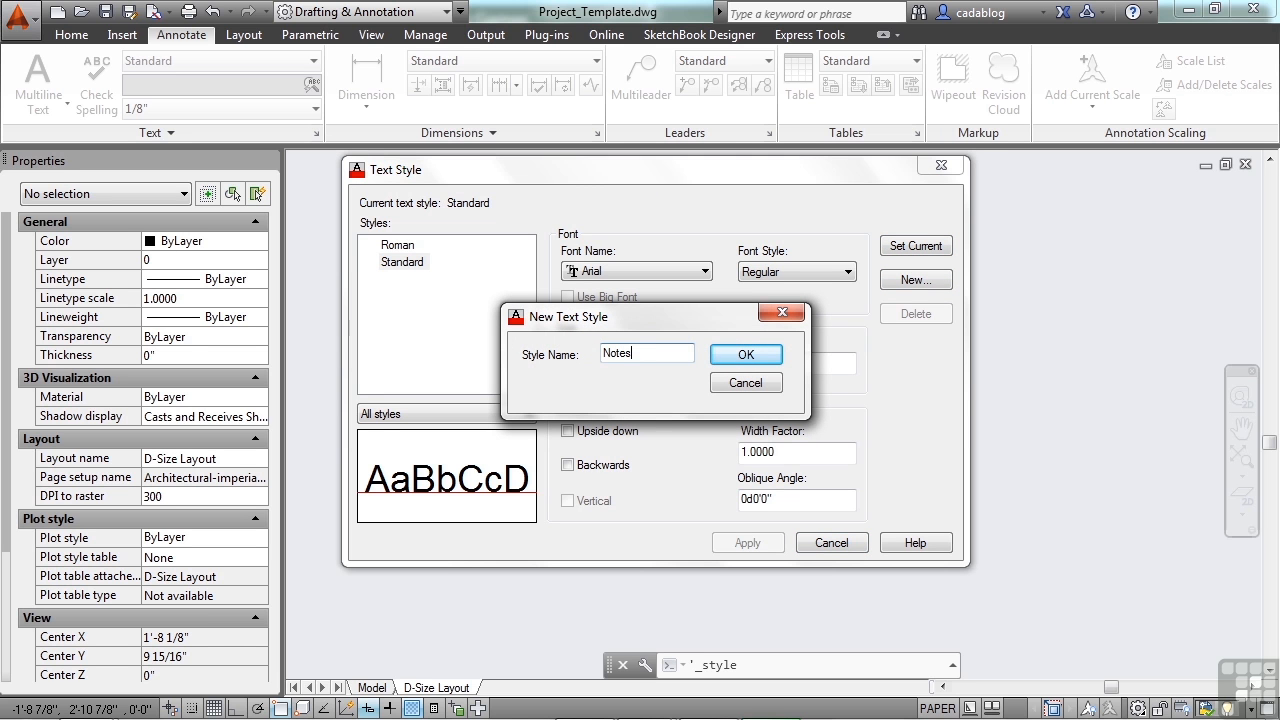
pyautogui.click(755, 358)
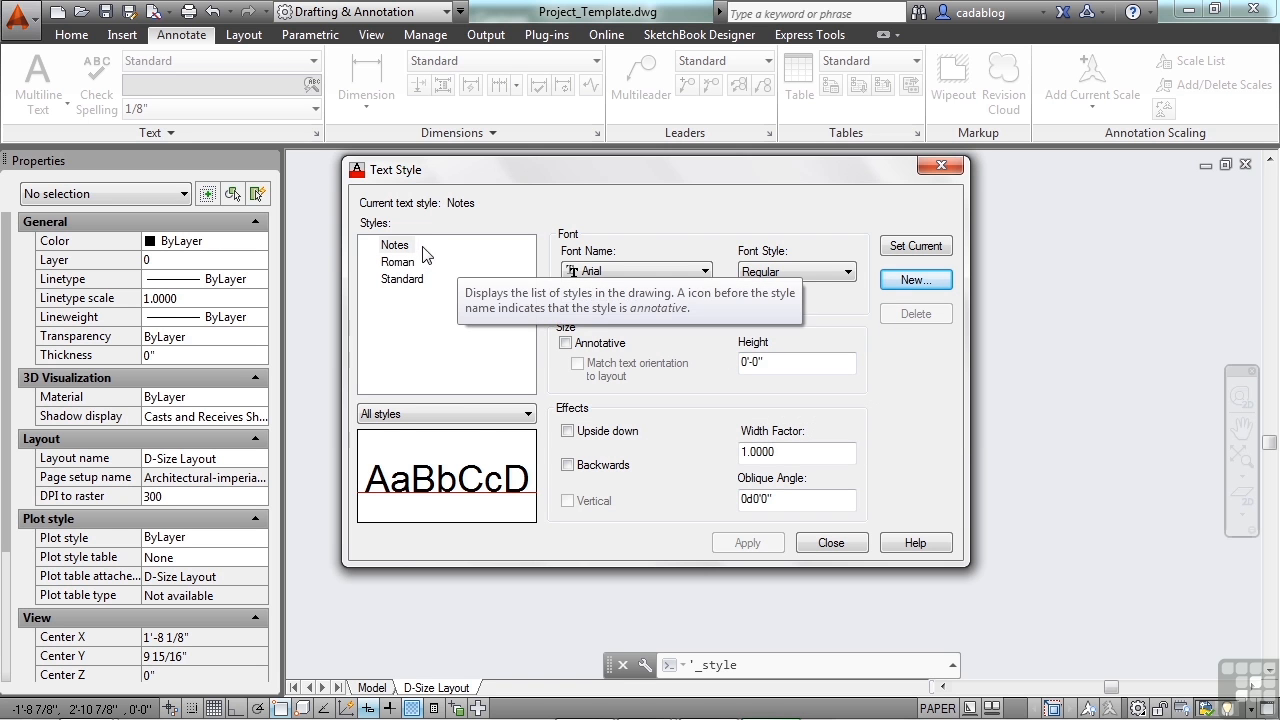
# Step: Set the Notes text style to the Arial font with a height of 1/8 inch, and save it as the current style
pyautogui.click(403, 264)
pyautogui.click(402, 279)
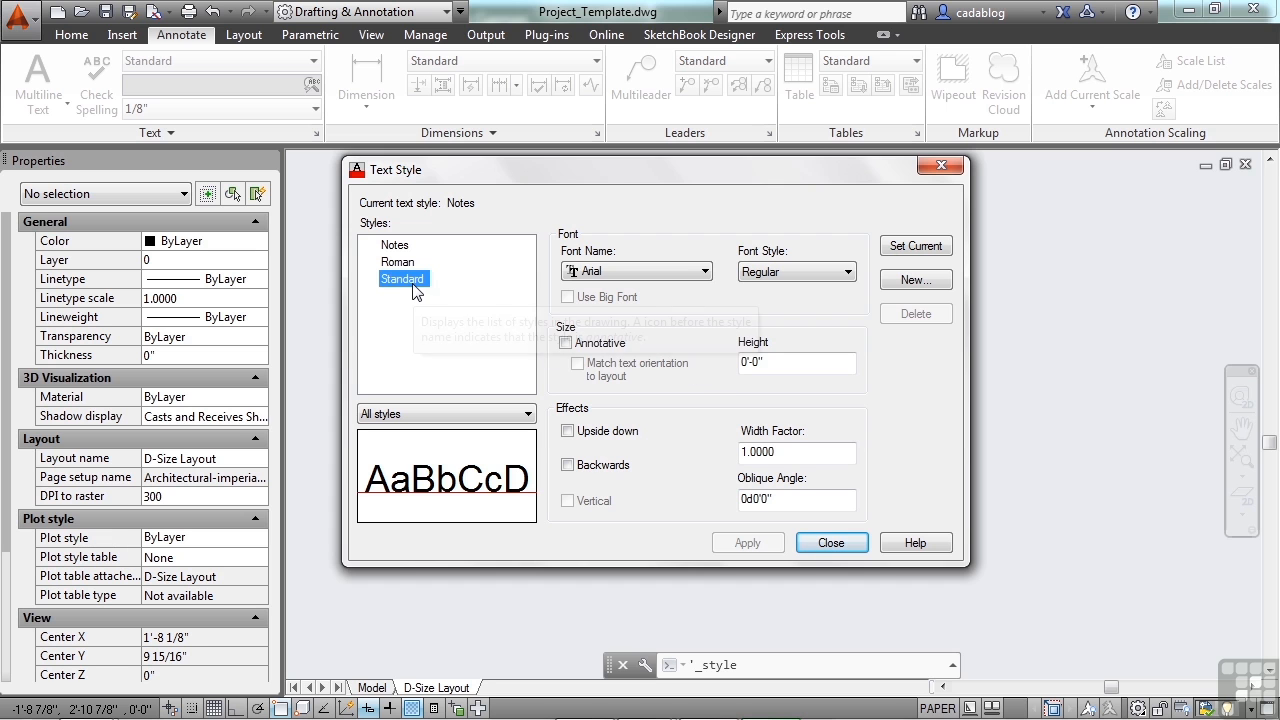
pyautogui.click(403, 248)
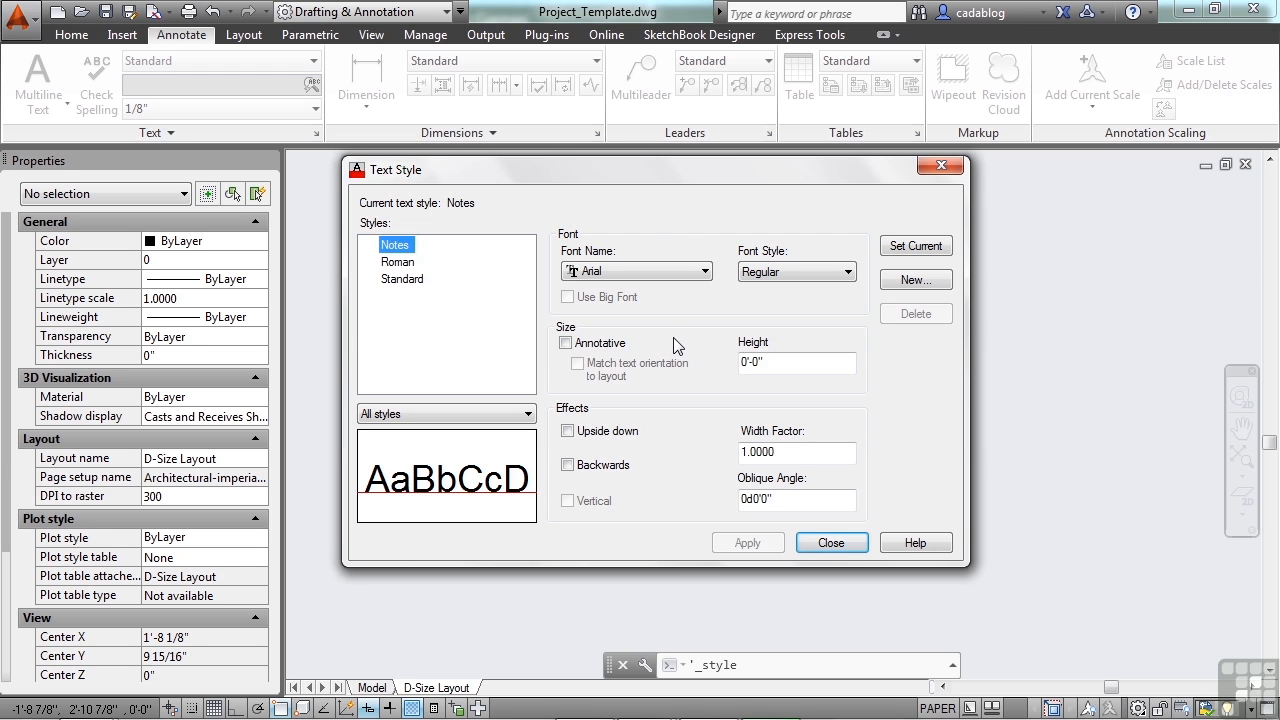
pyautogui.click(790, 362)
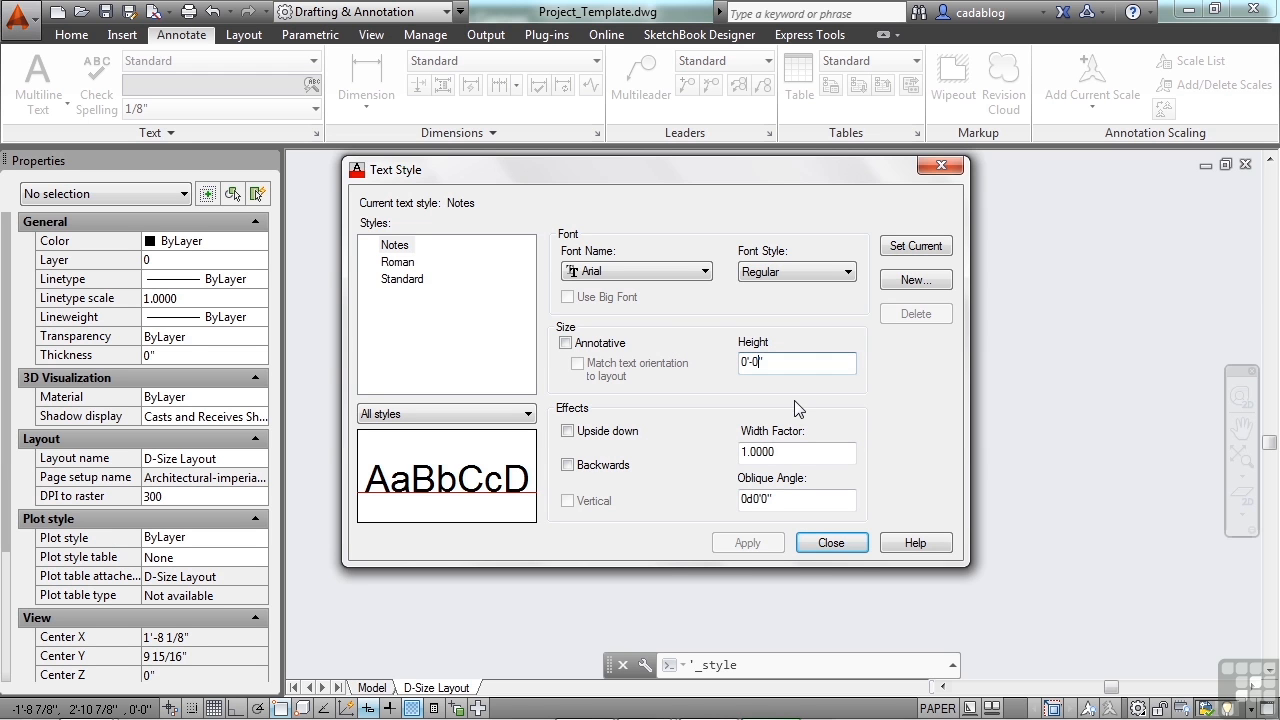
pyautogui.press('BackSpace')
pyautogui.write('1/8')
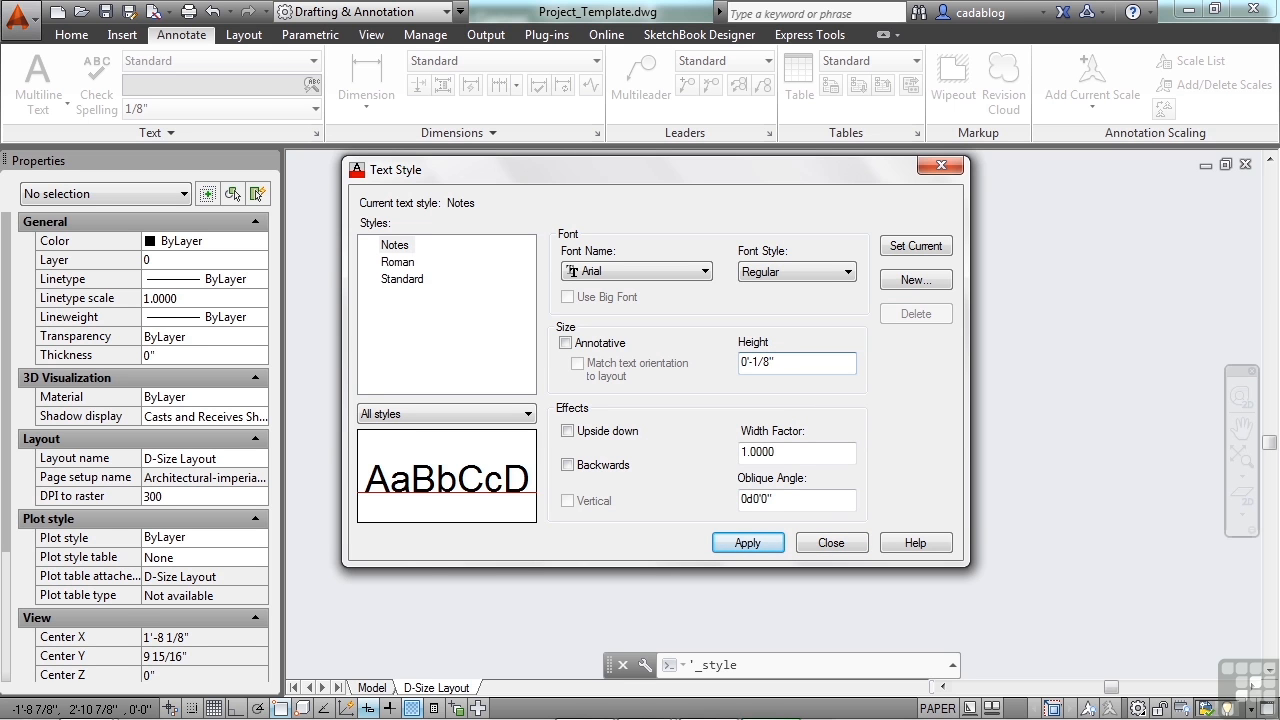
pyautogui.click(683, 271)
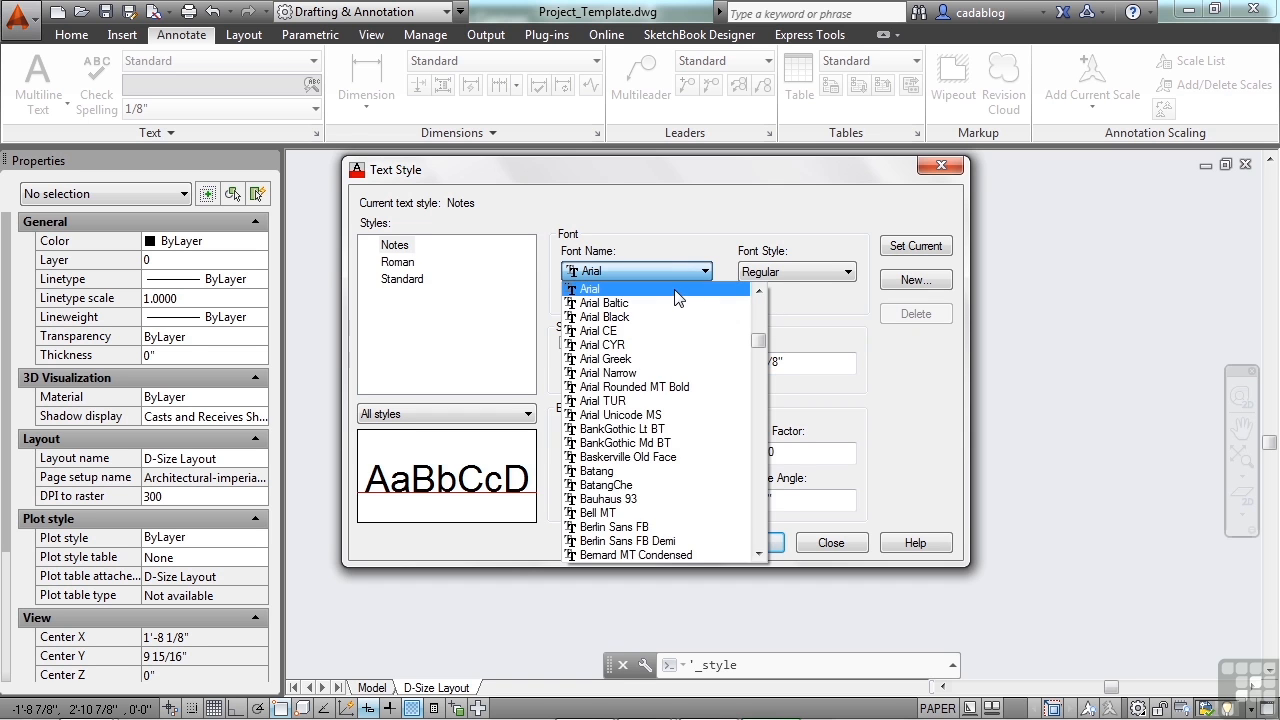
pyautogui.click(675, 289)
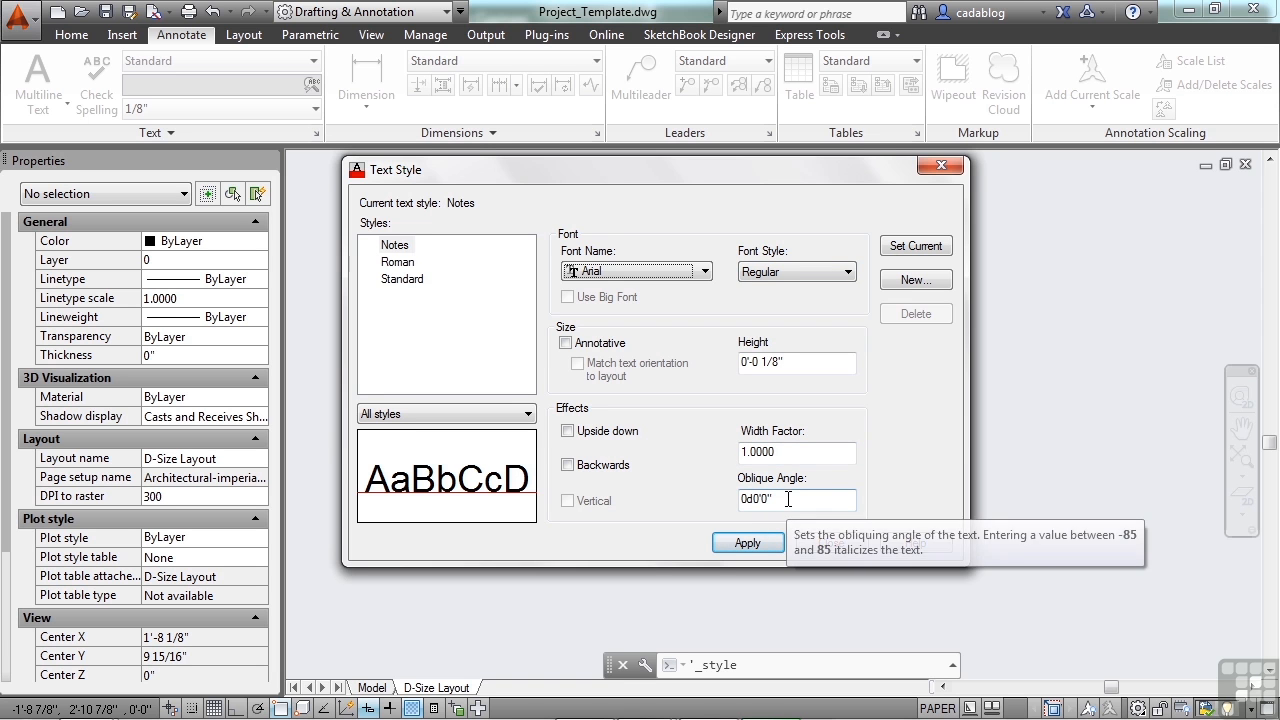
pyautogui.click(895, 250)
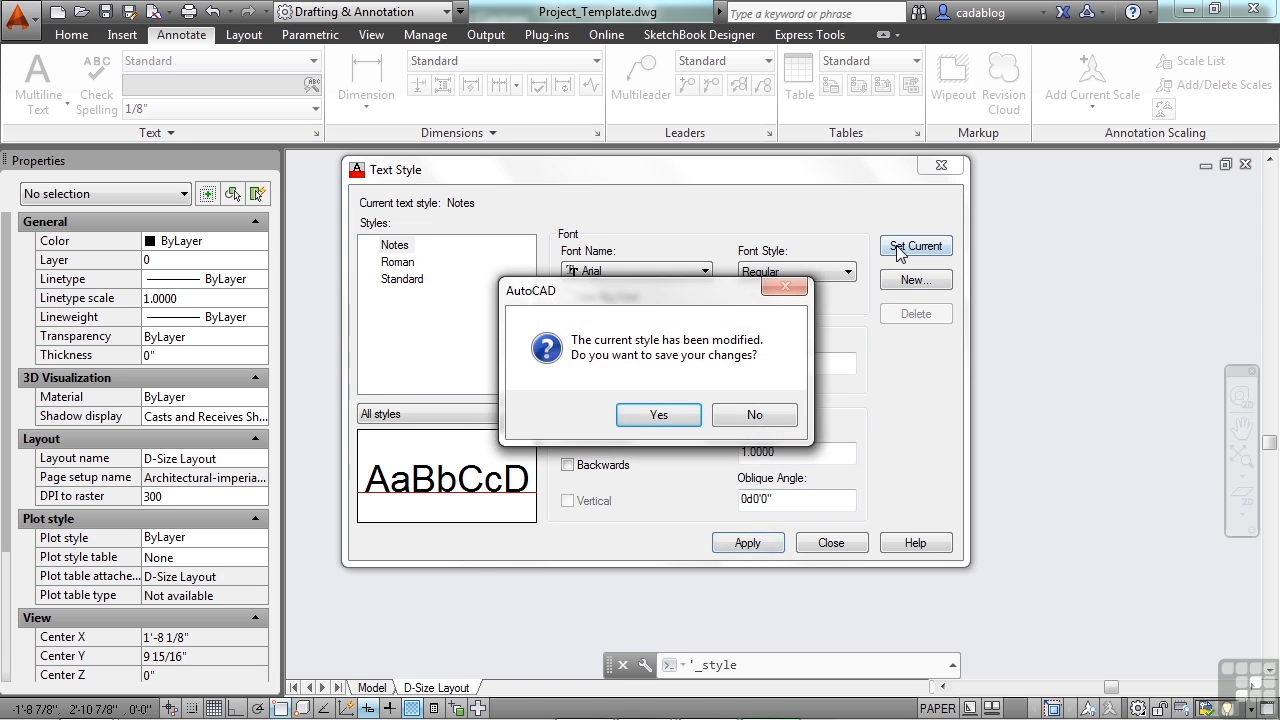
pyautogui.click(669, 408)
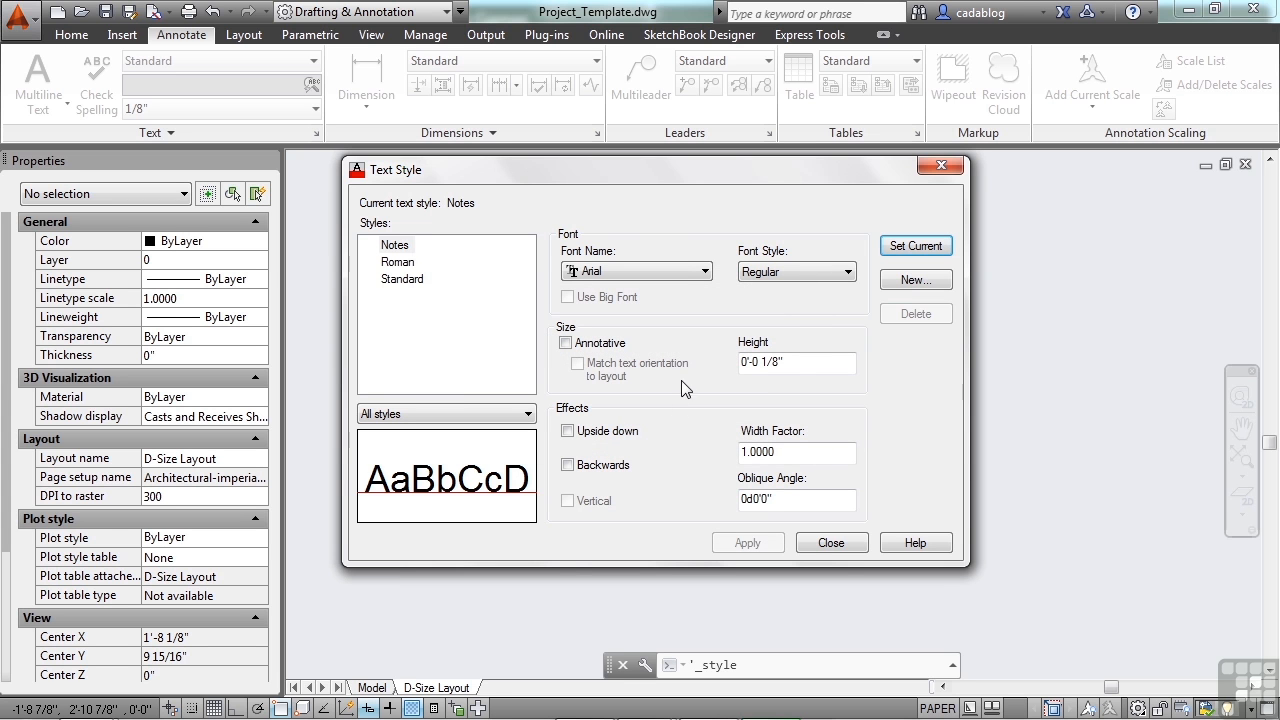
# Step: Create a new text style named Header and set its font style to Bold
pyautogui.click(905, 283)
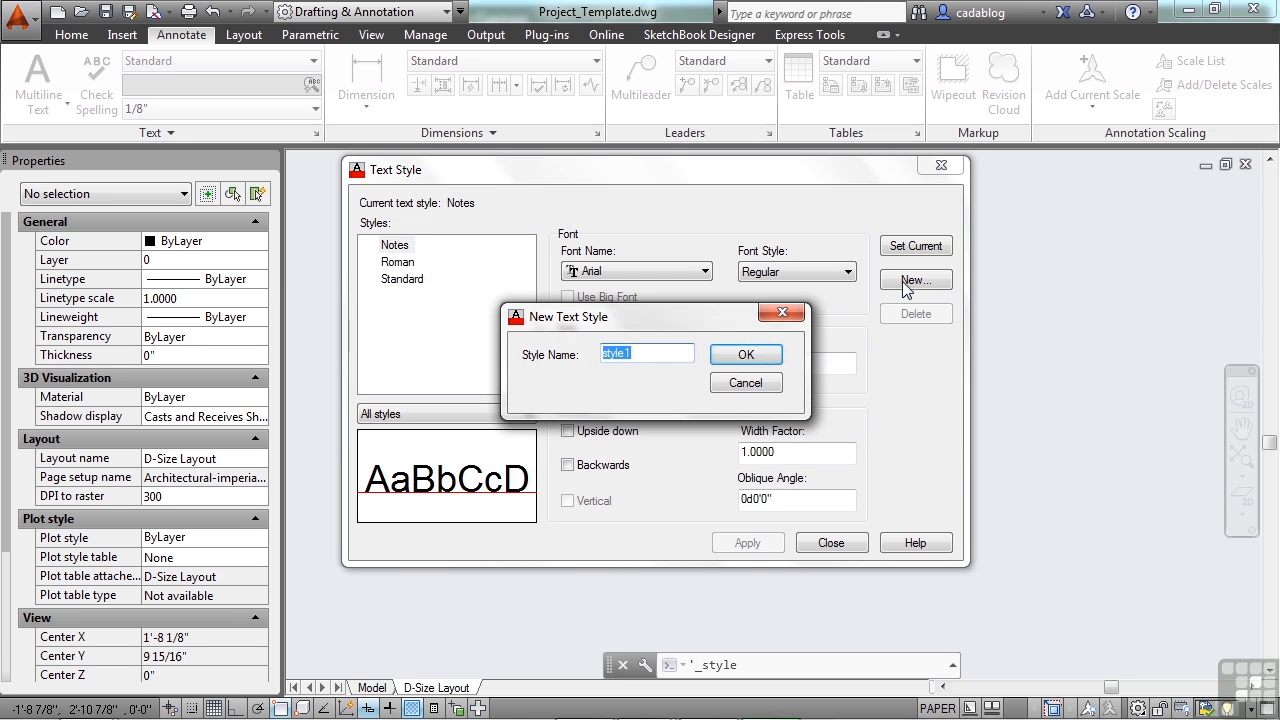
pyautogui.write('Header')
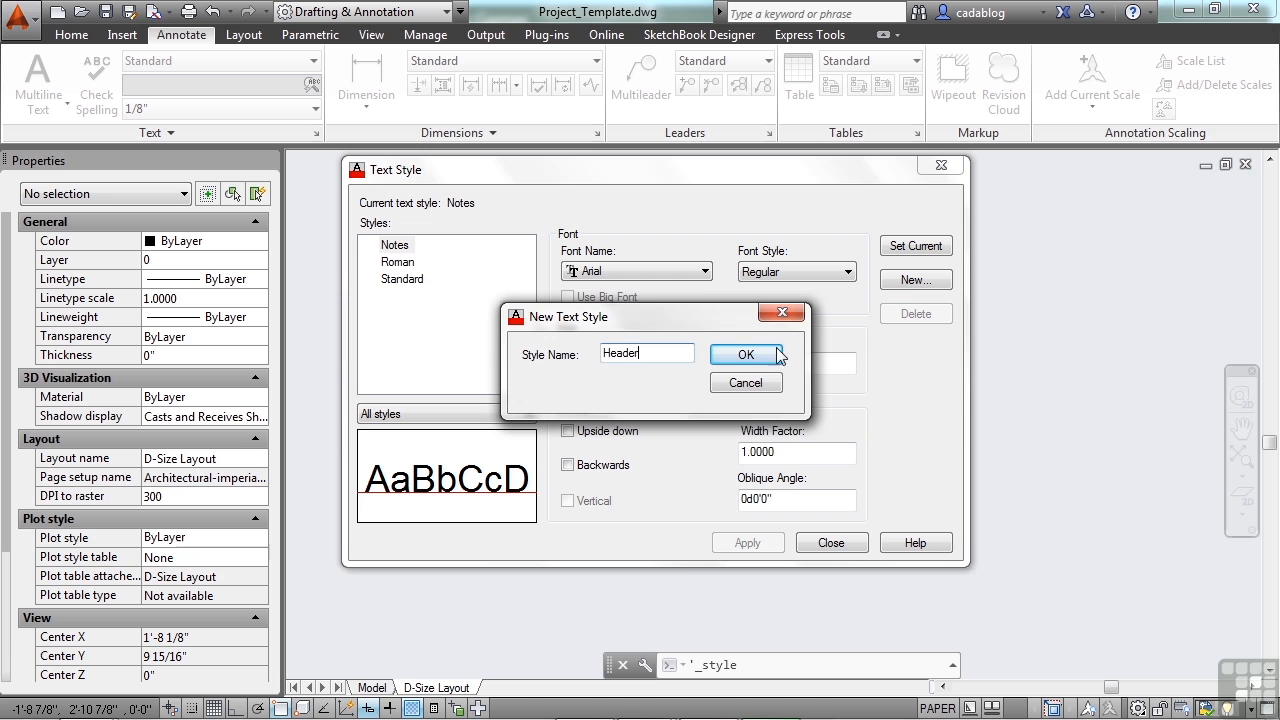
pyautogui.click(746, 355)
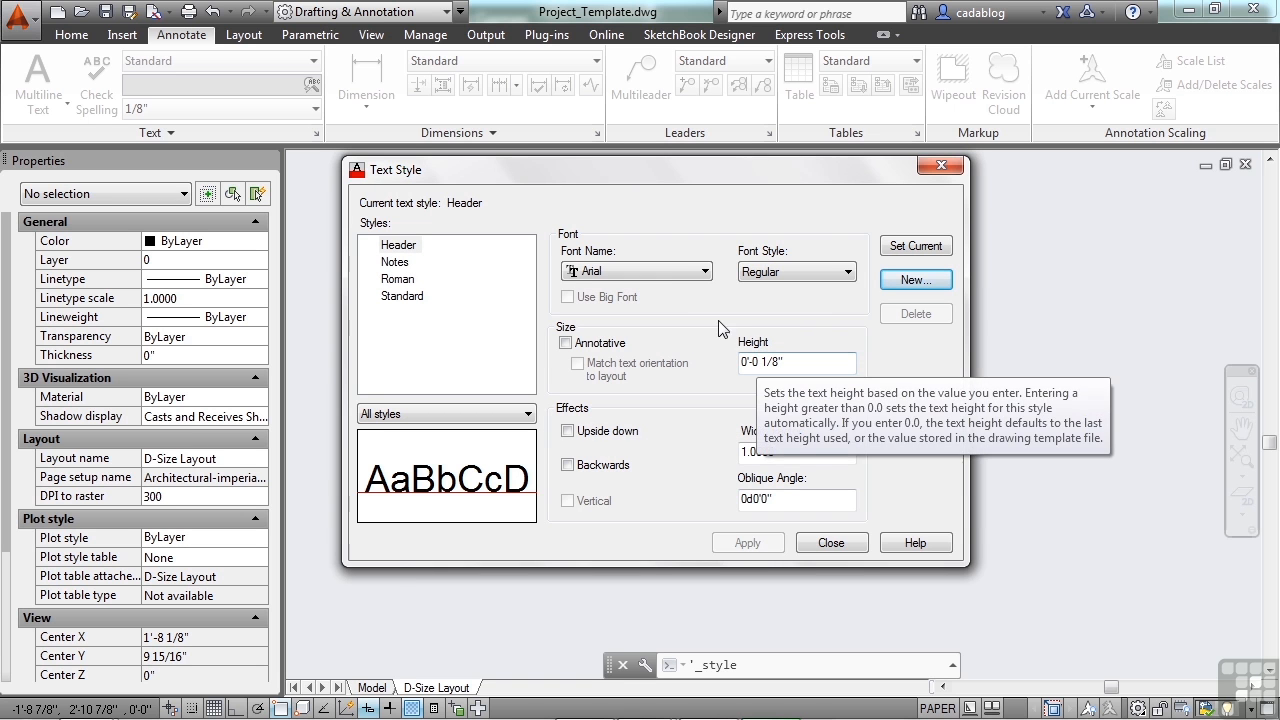
pyautogui.click(808, 273)
pyautogui.click(798, 290)
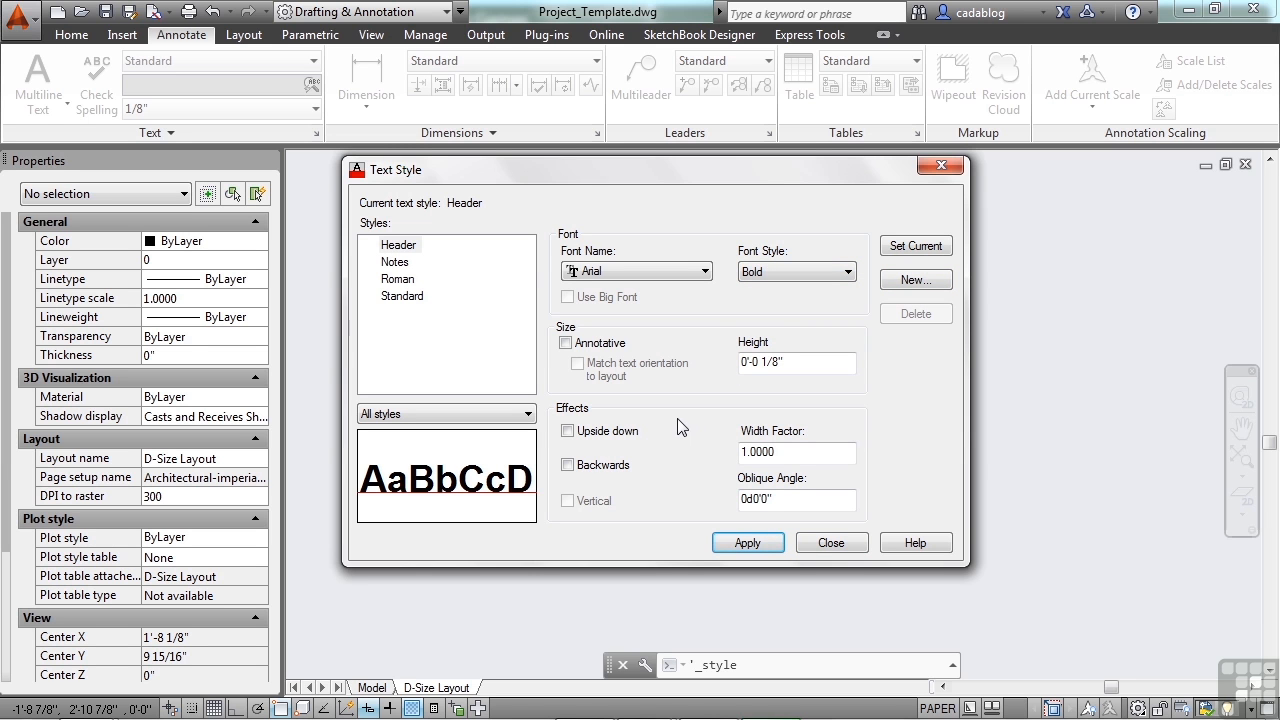
# Step: Set the Header text style's height to 3/16 inch
pyautogui.click(770, 365)
pyautogui.press('BackSpace')
pyautogui.press('BackSpace')
pyautogui.press('BackSpace')
pyautogui.write('3/16')
pyautogui.click(799, 453)
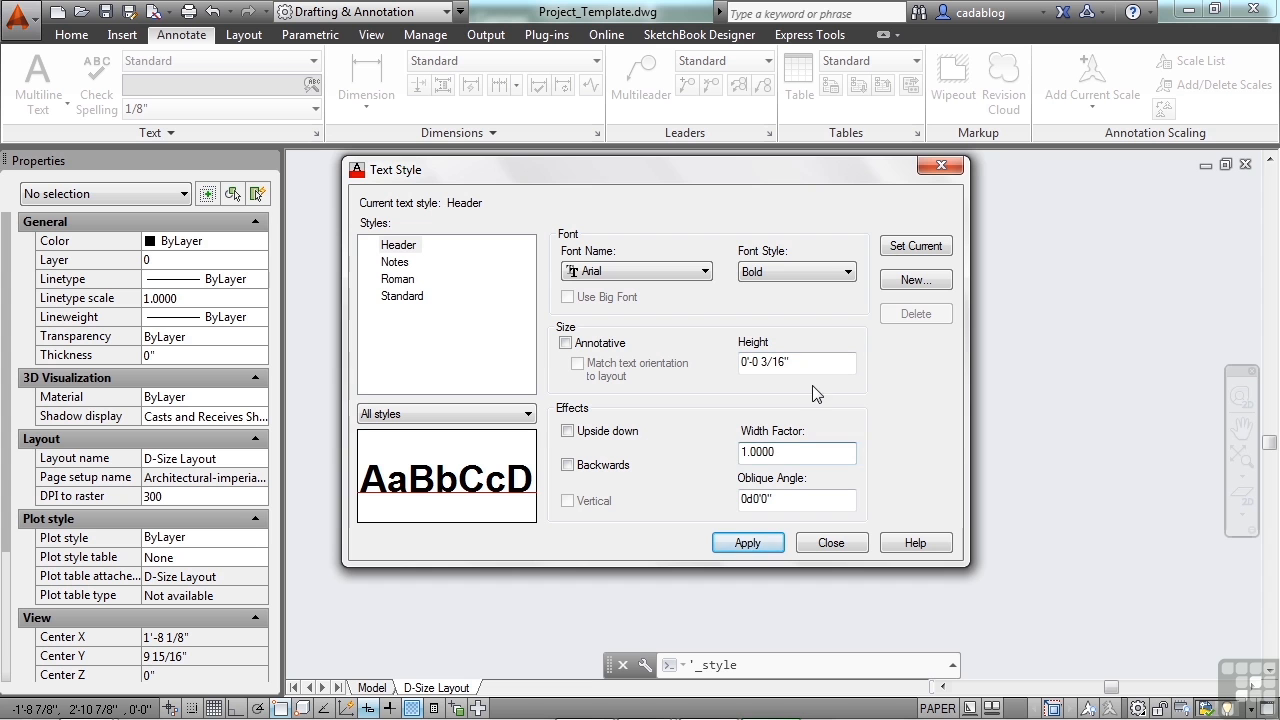
# Step: Save the changes to the Header style and create another text style named Title
pyautogui.click(912, 281)
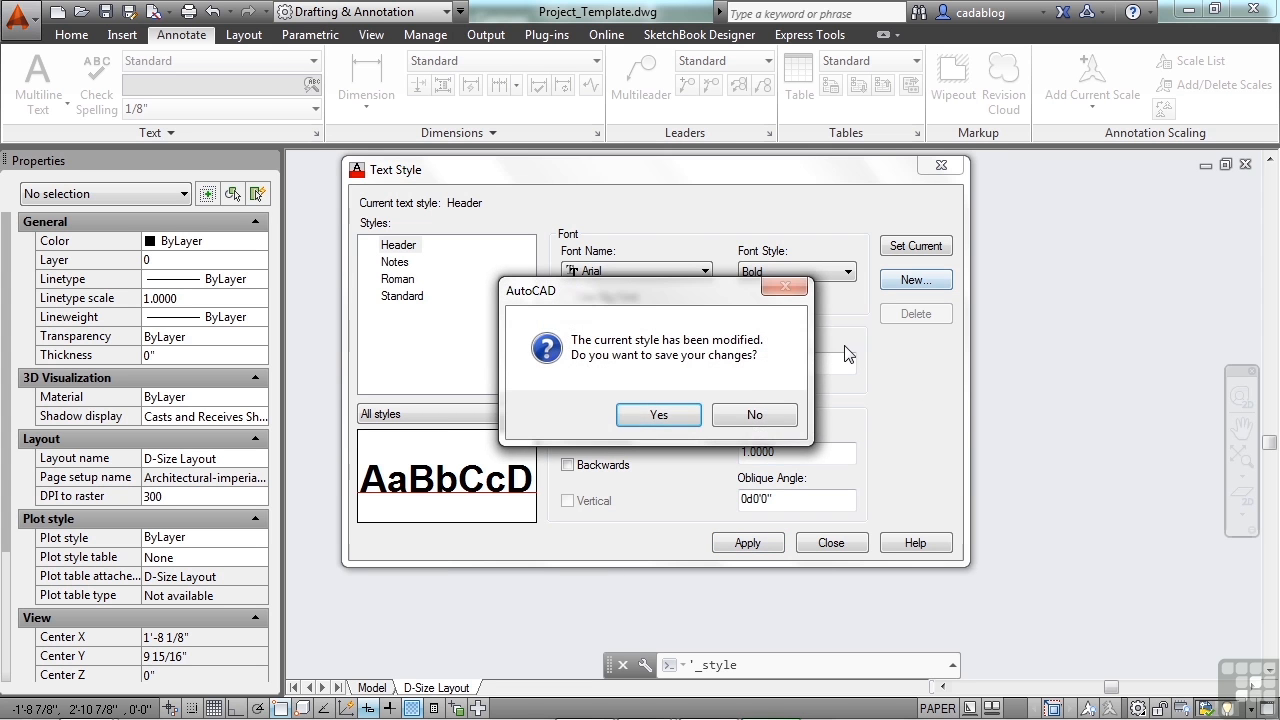
pyautogui.click(688, 414)
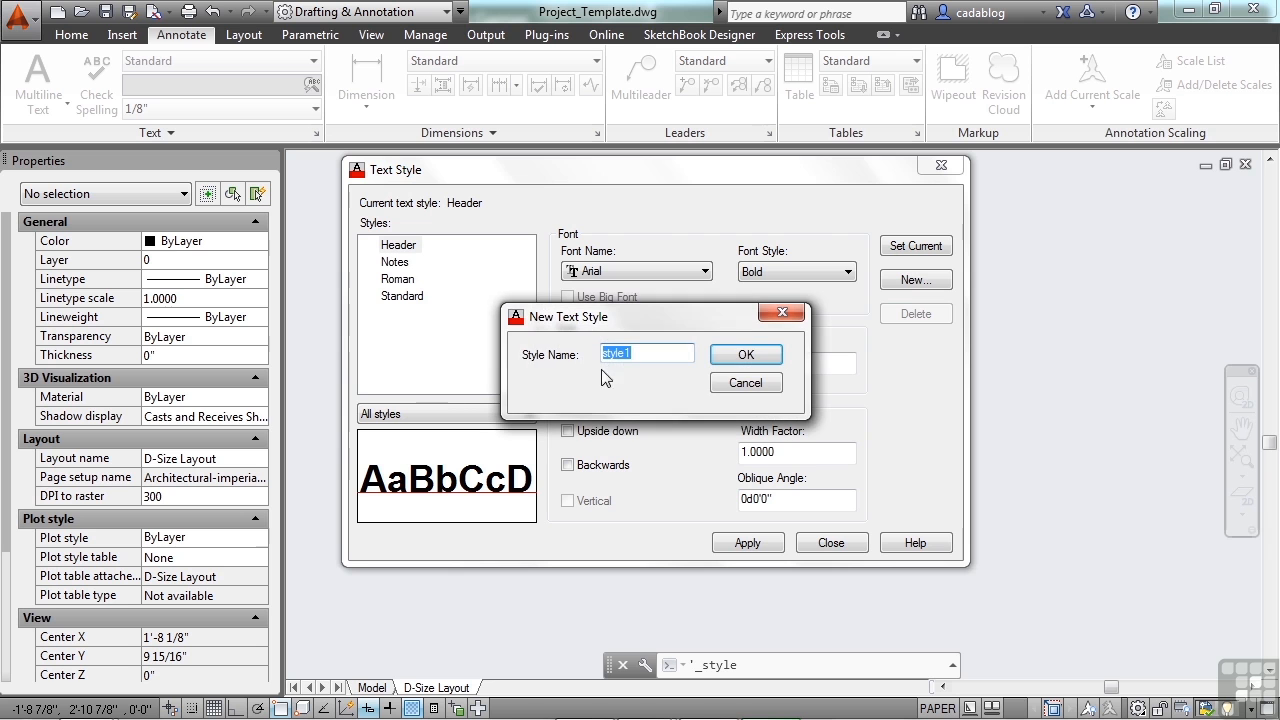
pyautogui.write('Title')
pyautogui.click(745, 356)
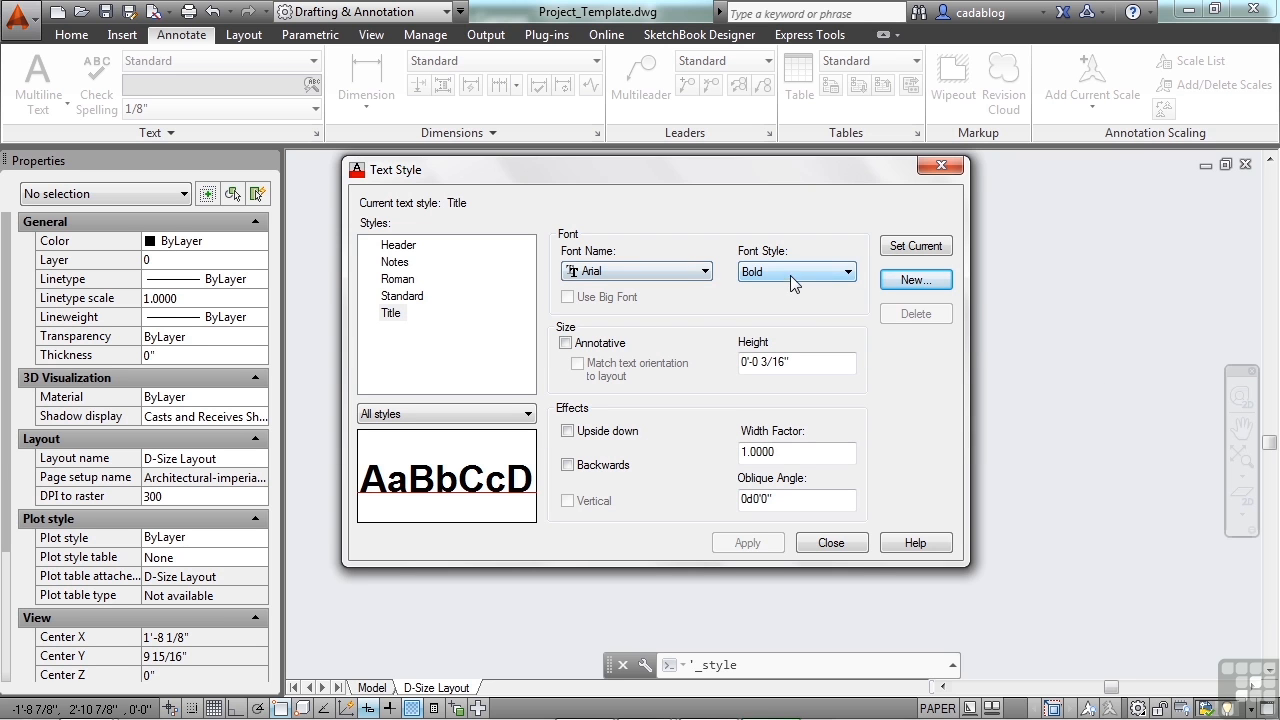
# Step: Set the Title text style's height to 1/4 inch and save the modified style as current
pyautogui.click(782, 362)
pyautogui.press('BackSpace')
pyautogui.press('BackSpace')
pyautogui.press('BackSpace')
pyautogui.press('BackSpace')
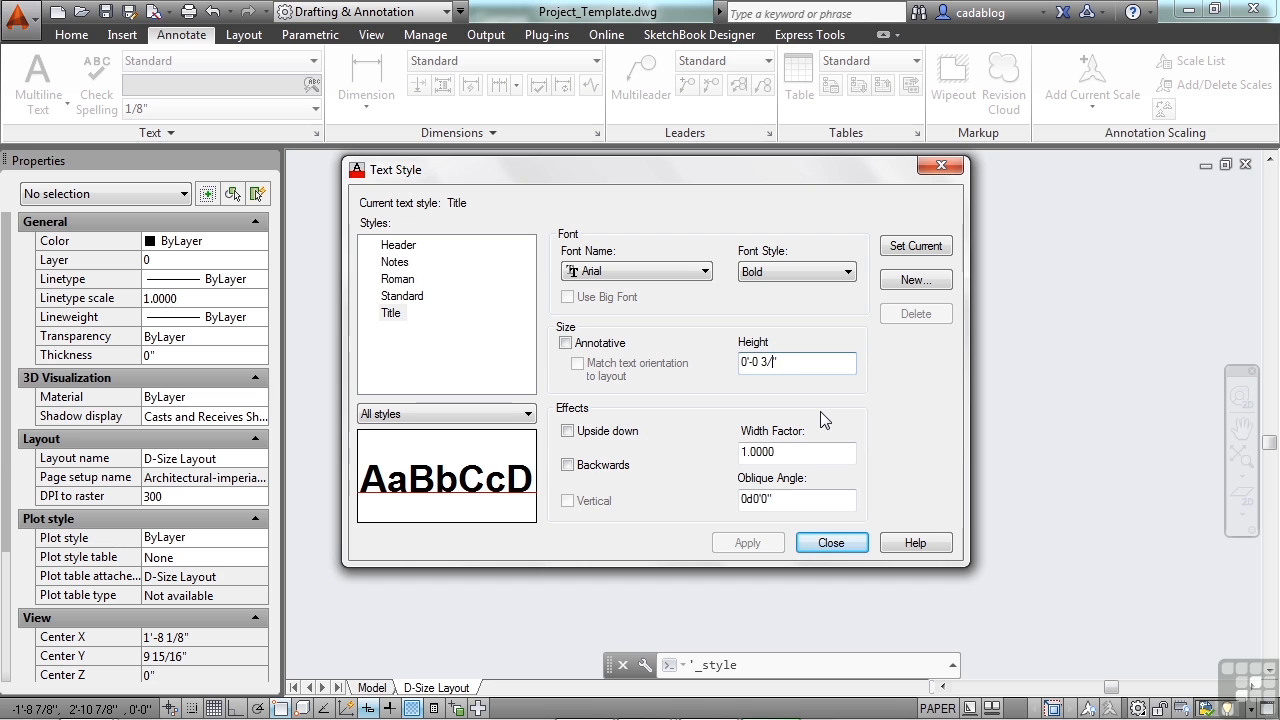
pyautogui.write('1/4')
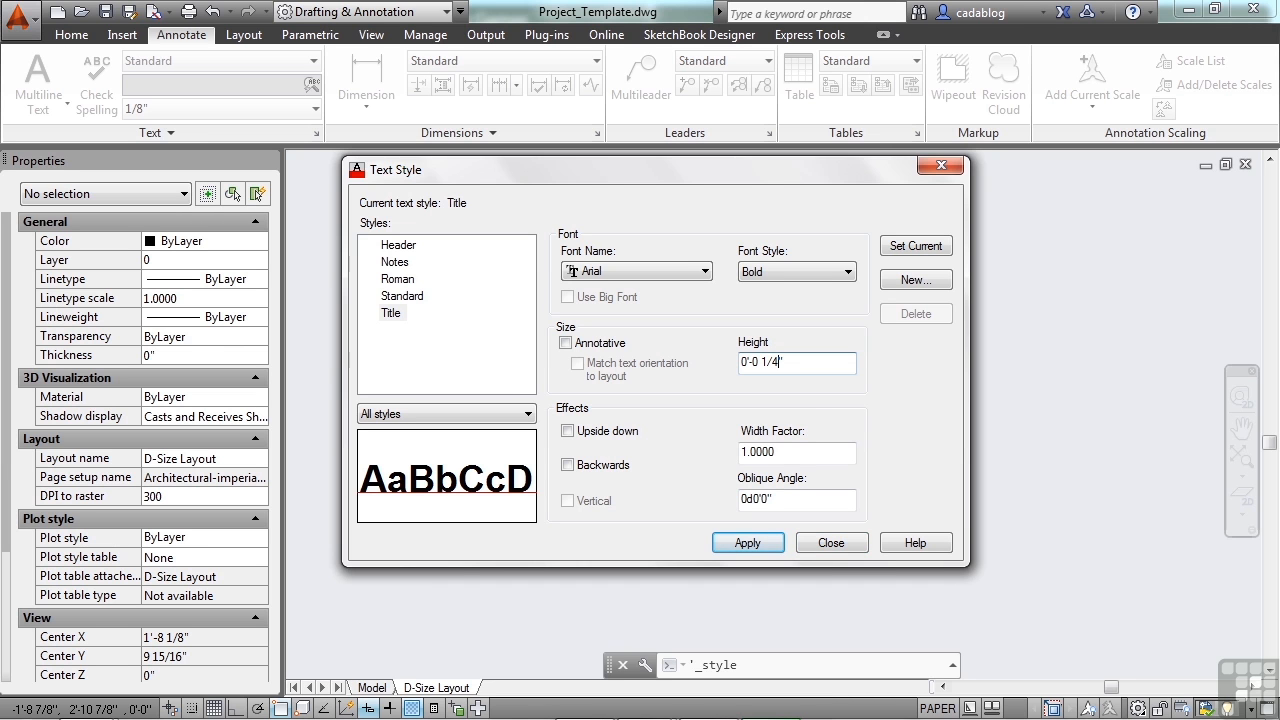
pyautogui.click(908, 245)
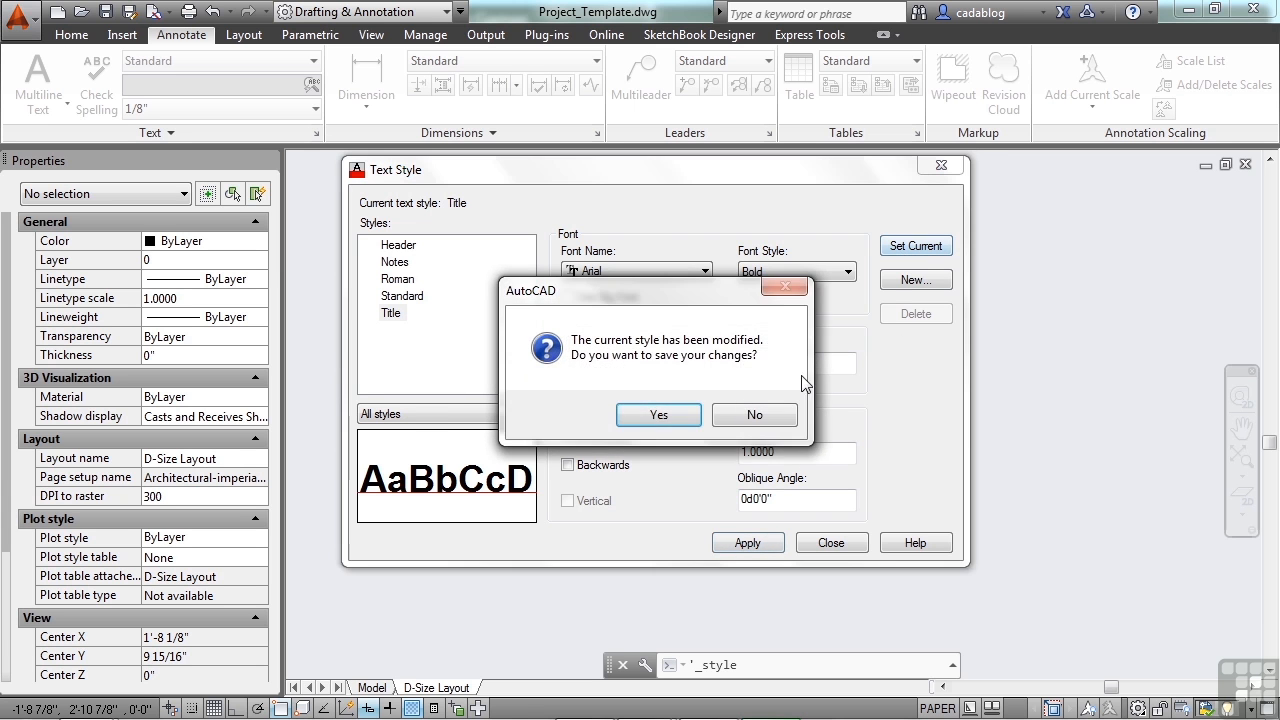
pyautogui.click(680, 420)
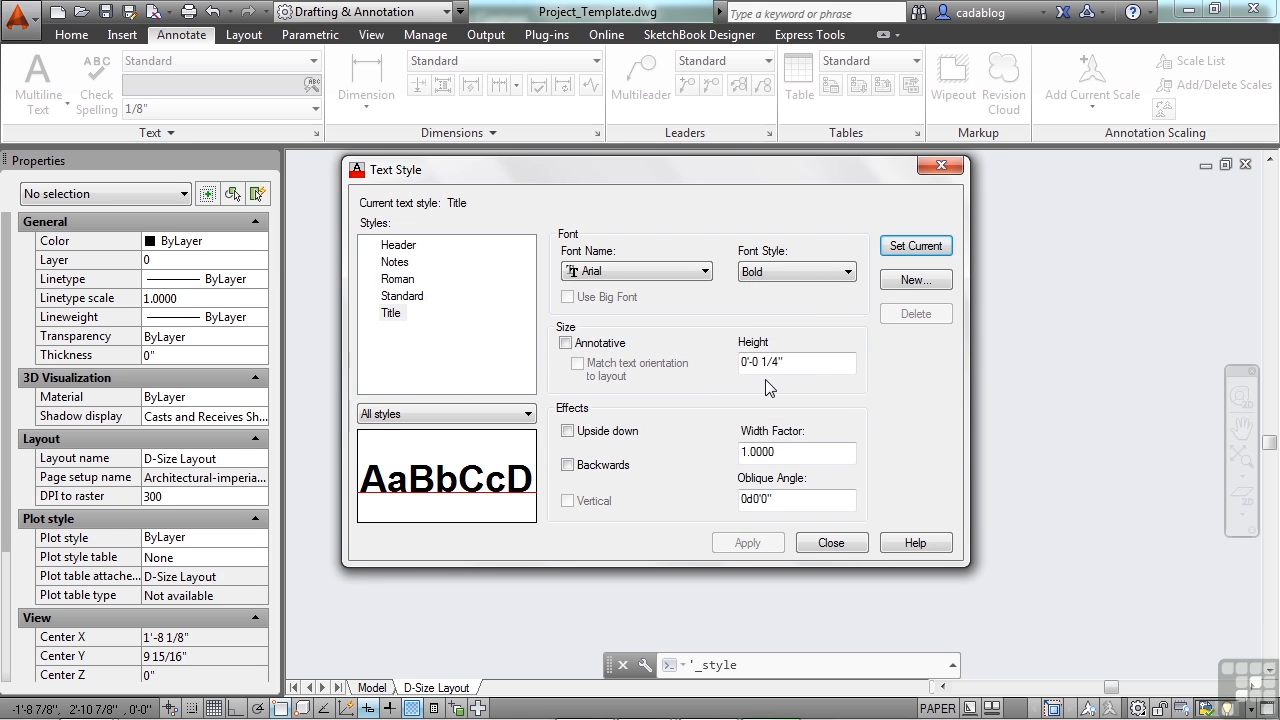
# Step: Make Notes the current text style
pyautogui.click(423, 296)
pyautogui.click(400, 263)
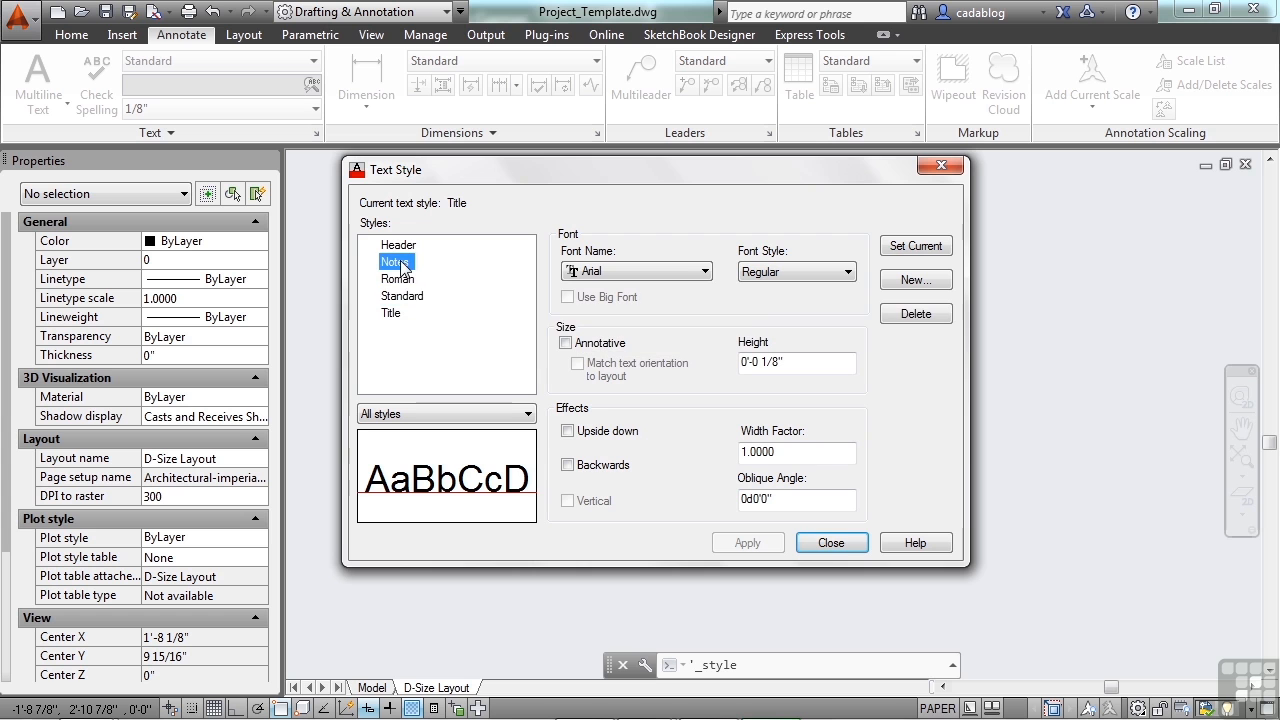
pyautogui.click(927, 248)
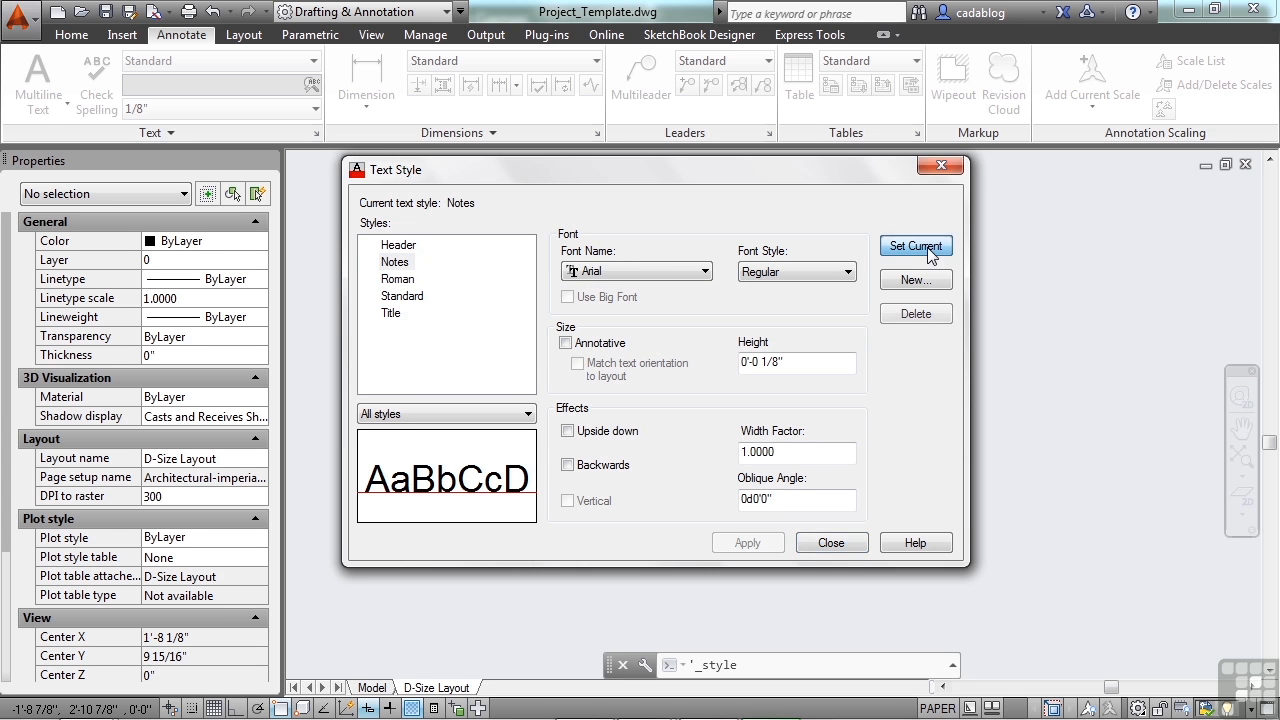
# Step: Leave the text style settings and create a dimension style named Architectural-Project, starting with Standard and applying to all dimensions
pyautogui.click(826, 542)
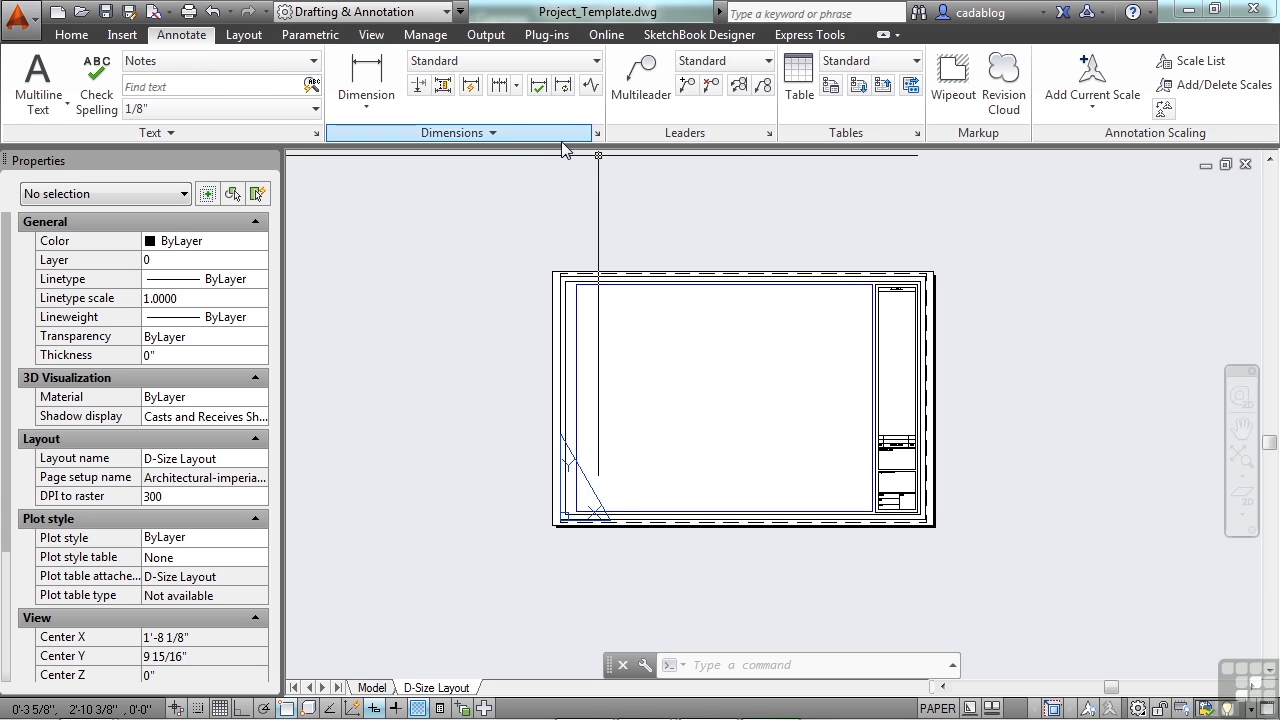
pyautogui.click(597, 134)
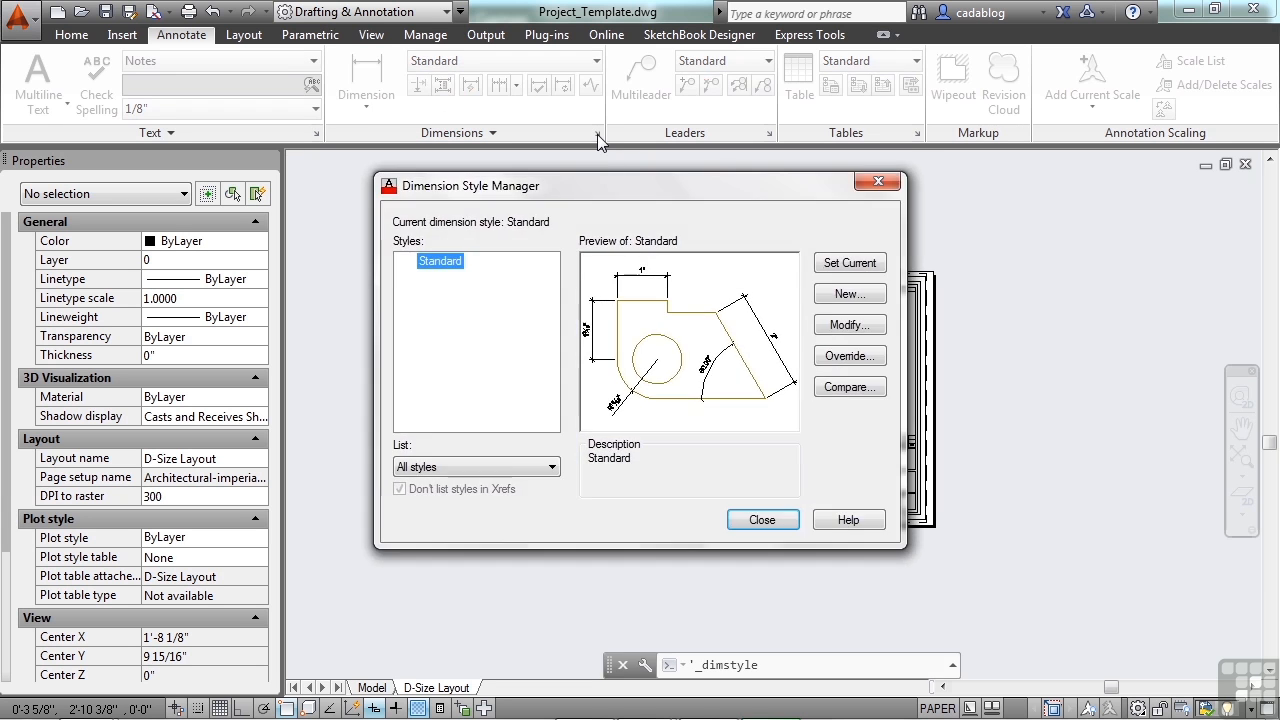
pyautogui.moveTo(540, 251)
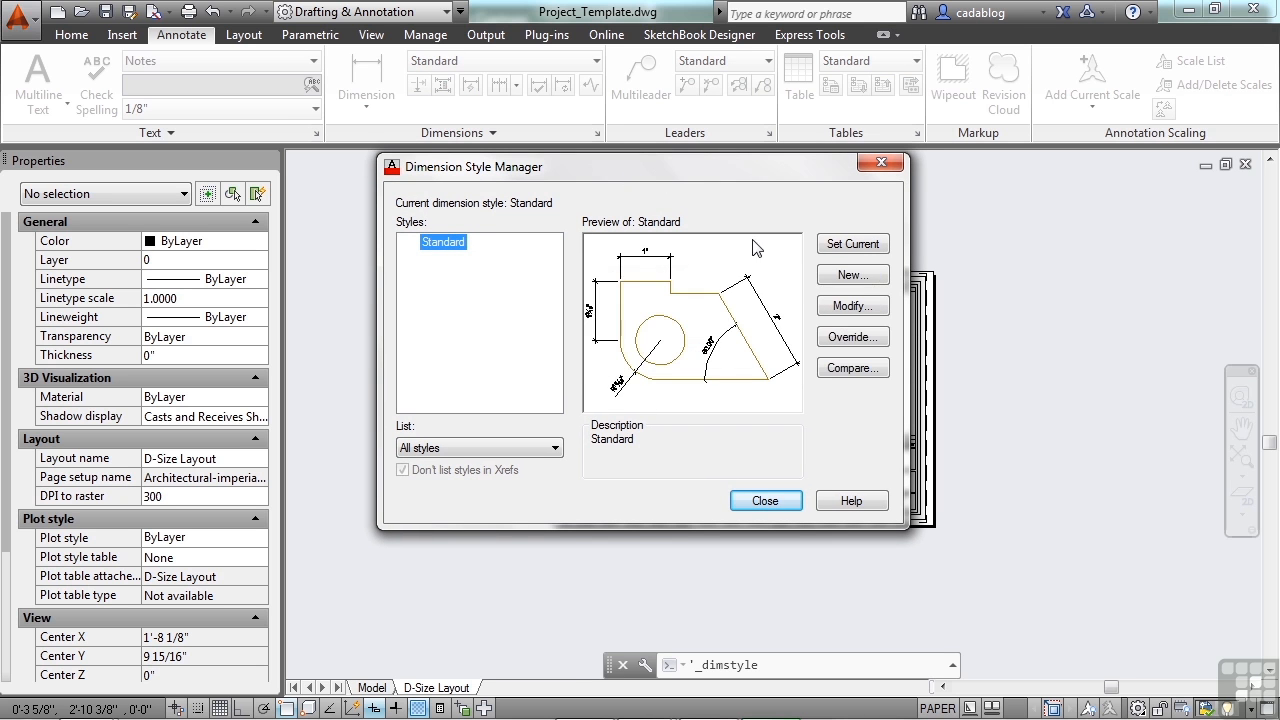
pyautogui.click(866, 279)
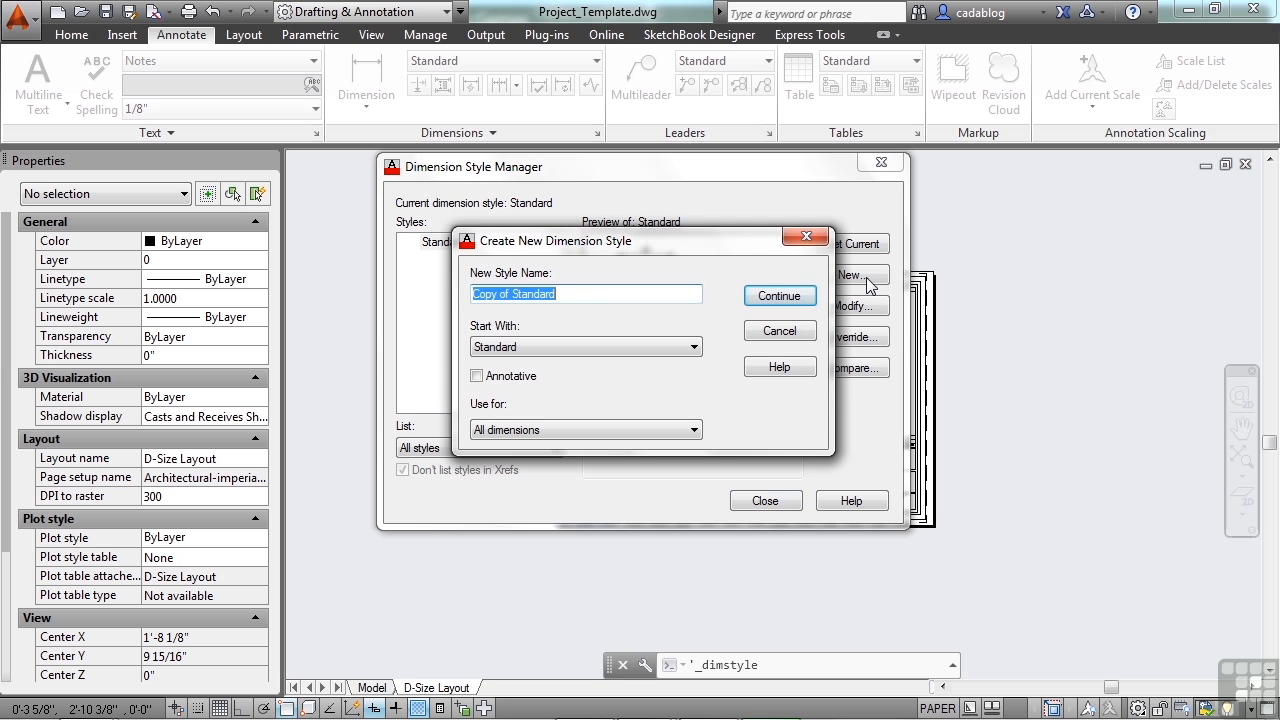
pyautogui.write('Archit')
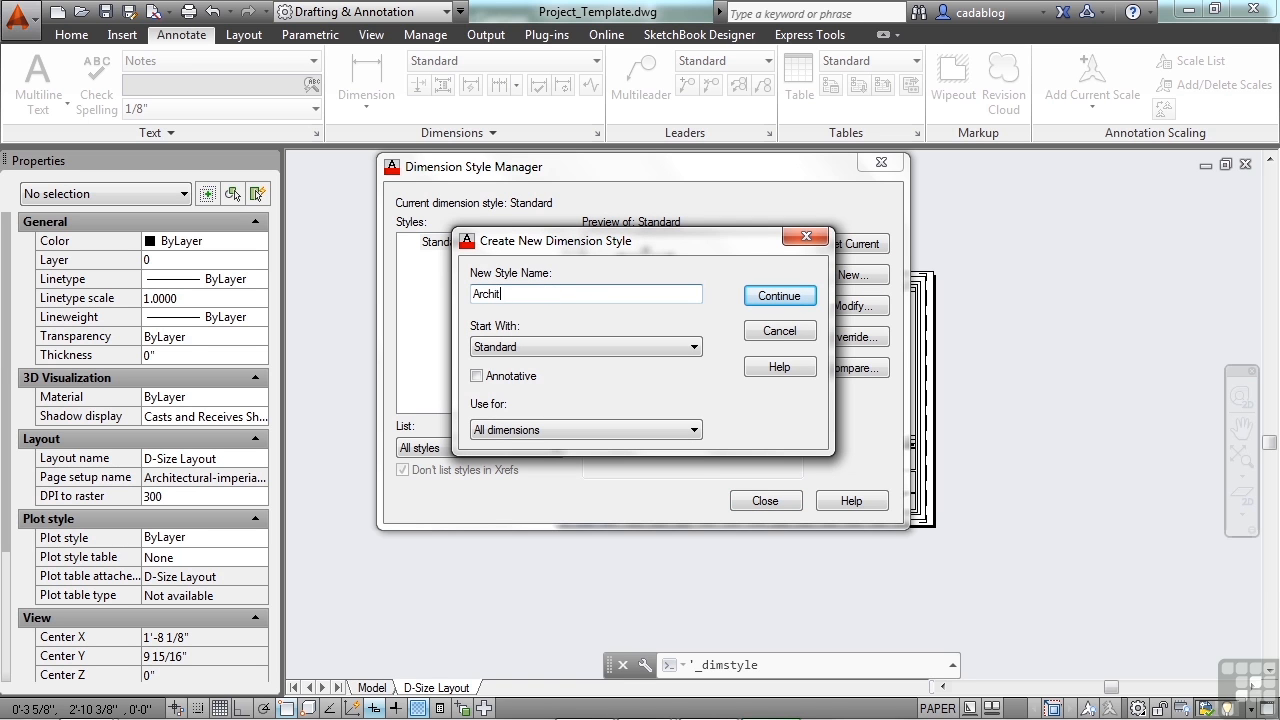
pyautogui.write('ectural-Project')
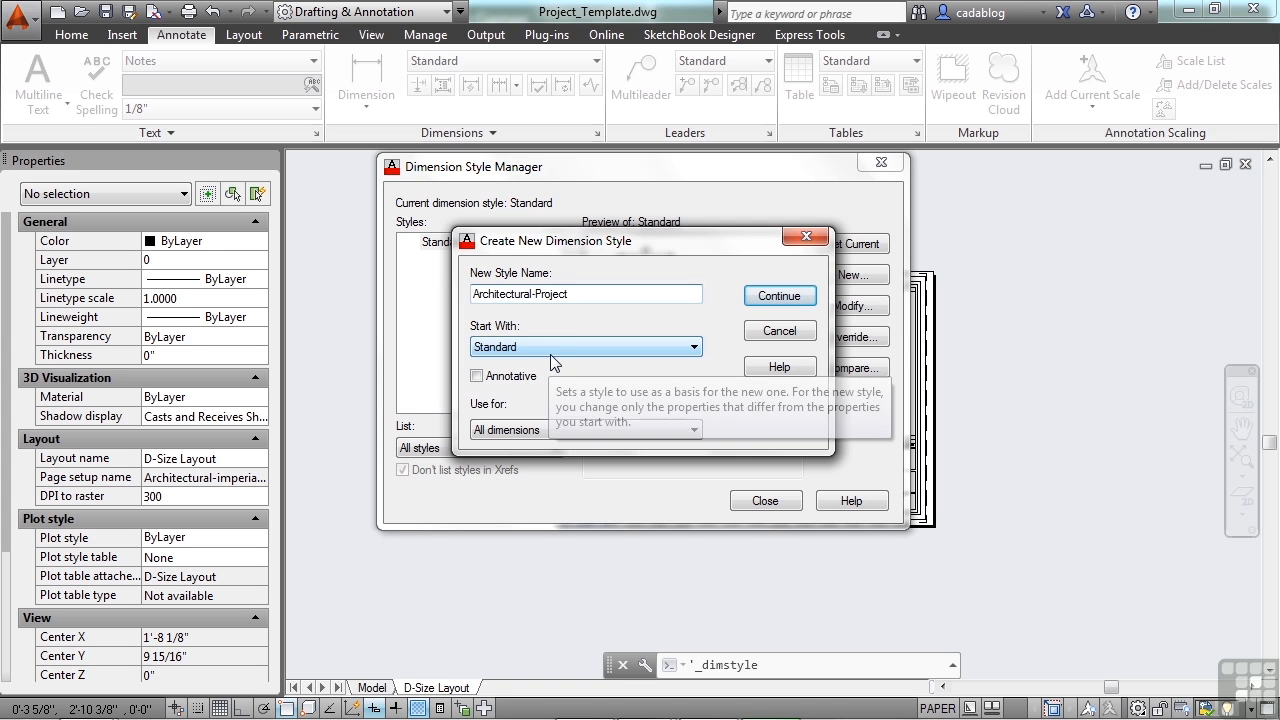
pyautogui.click(778, 297)
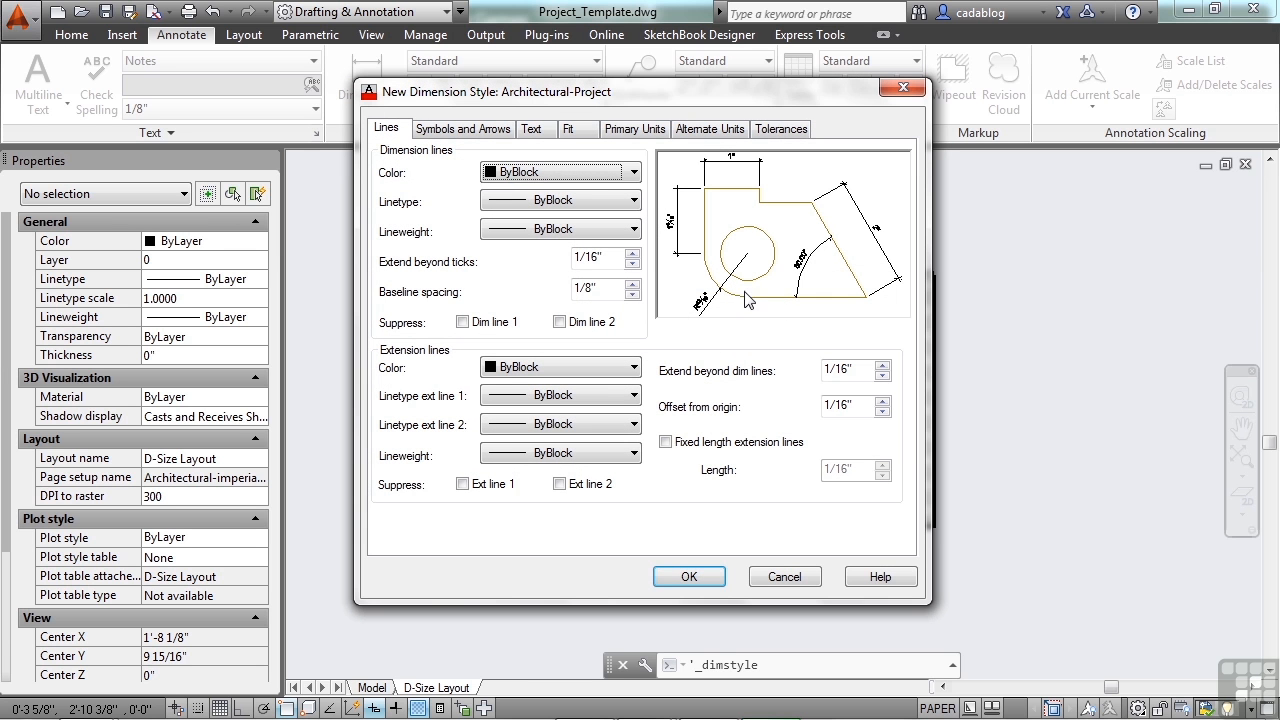
# Step: Set the color, linetype and lineweight of the Architectural-Project style's dimension lines to ByLayer
pyautogui.click(632, 174)
pyautogui.click(600, 191)
pyautogui.click(615, 201)
pyautogui.click(612, 218)
pyautogui.click(614, 232)
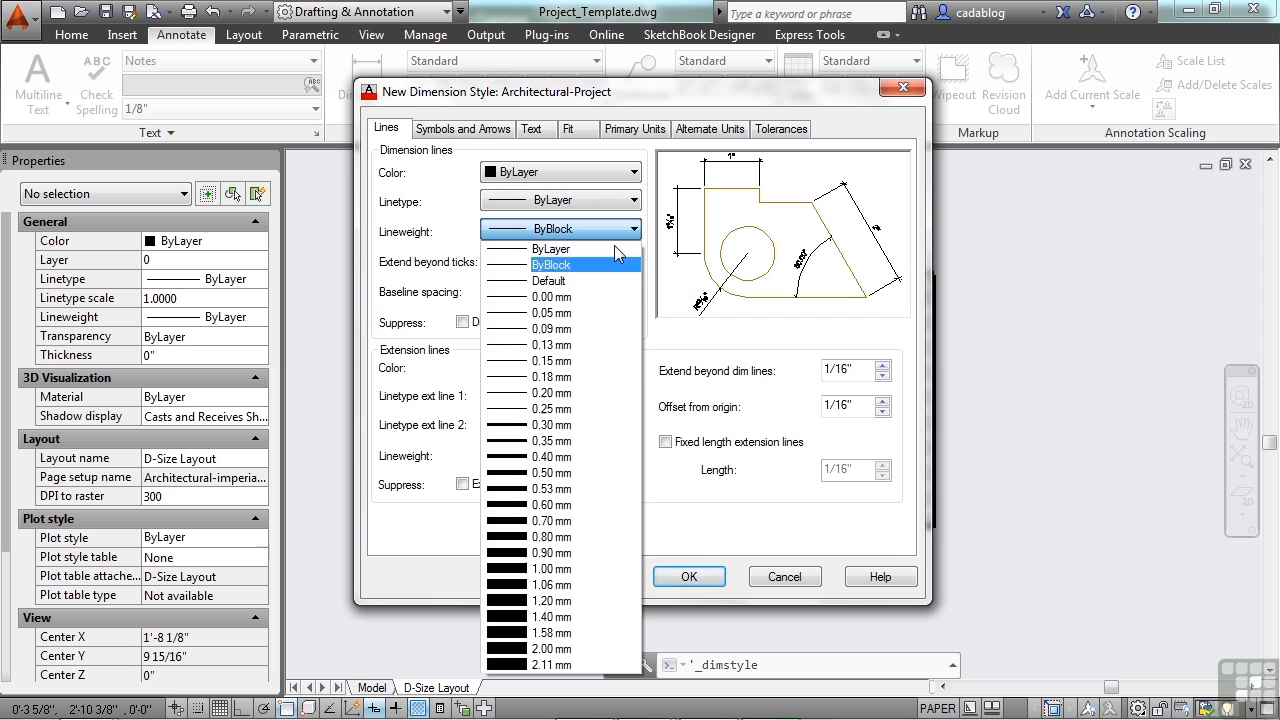
pyautogui.click(614, 246)
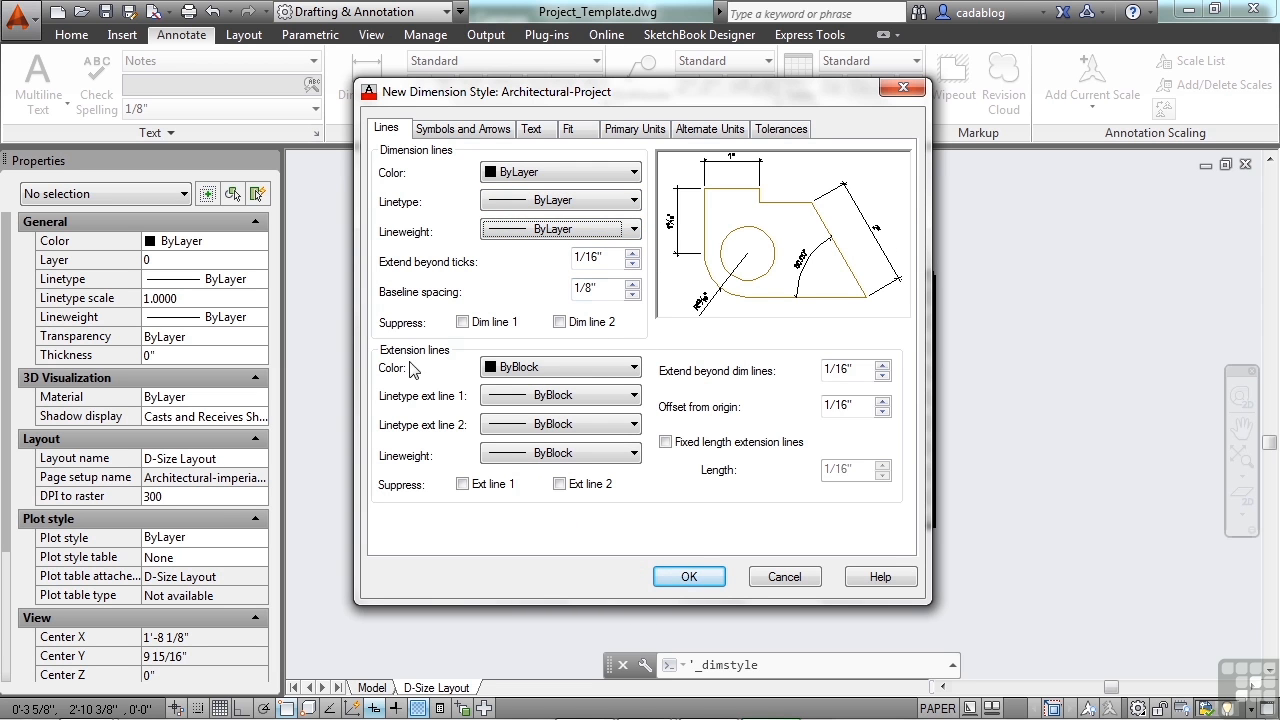
# Step: Set the extension lines' color, both extension linetypes and the lineweight to ByLayer
pyautogui.click(632, 368)
pyautogui.click(627, 388)
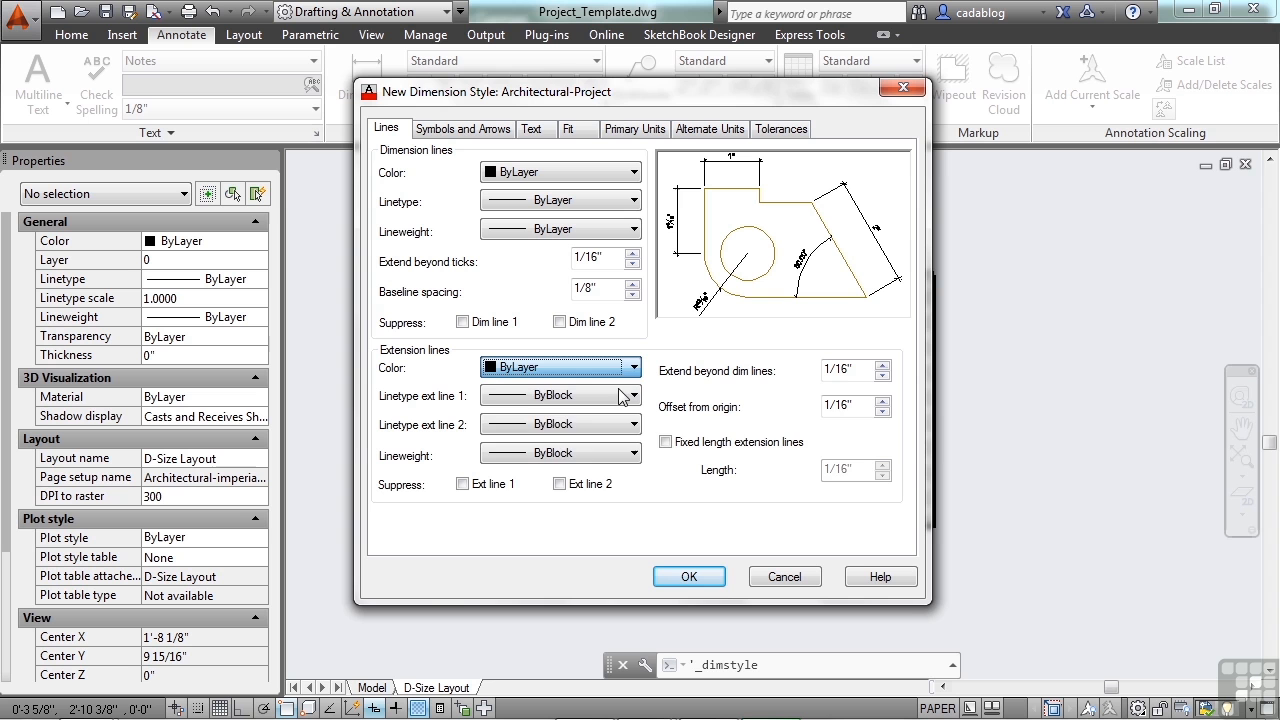
pyautogui.click(617, 396)
pyautogui.click(614, 421)
pyautogui.click(615, 424)
pyautogui.click(616, 444)
pyautogui.click(614, 456)
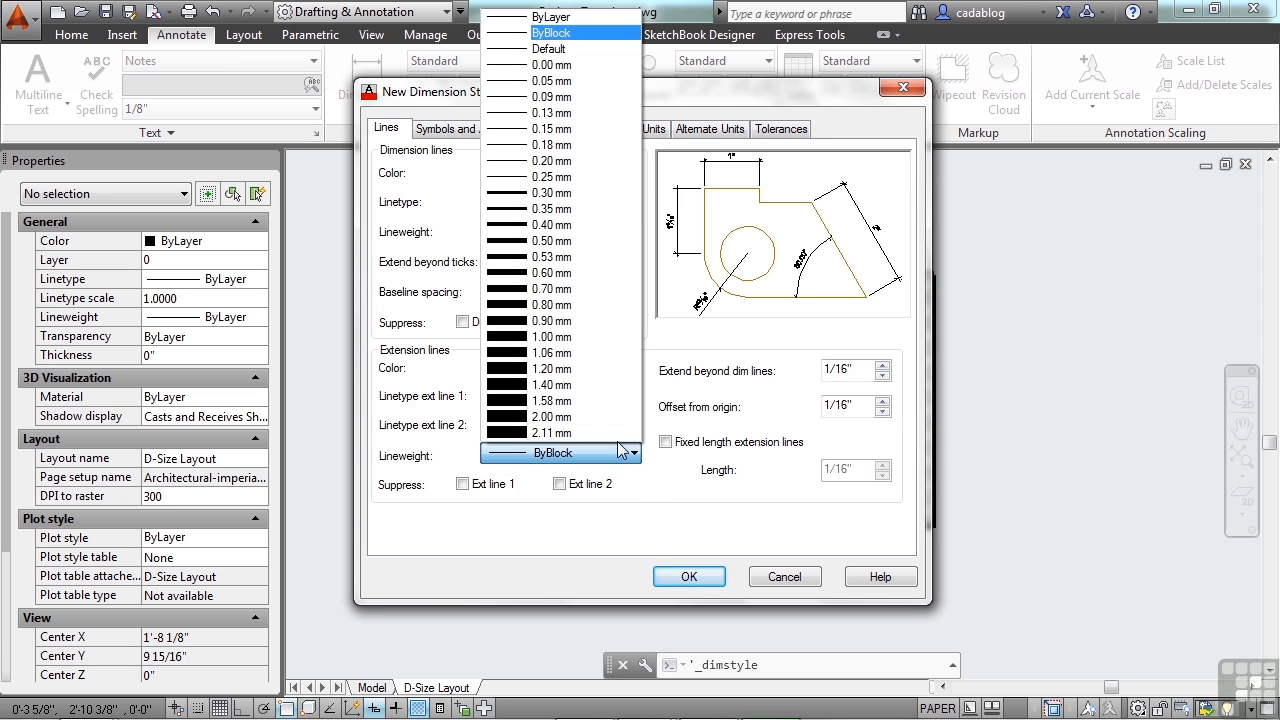
pyautogui.click(574, 28)
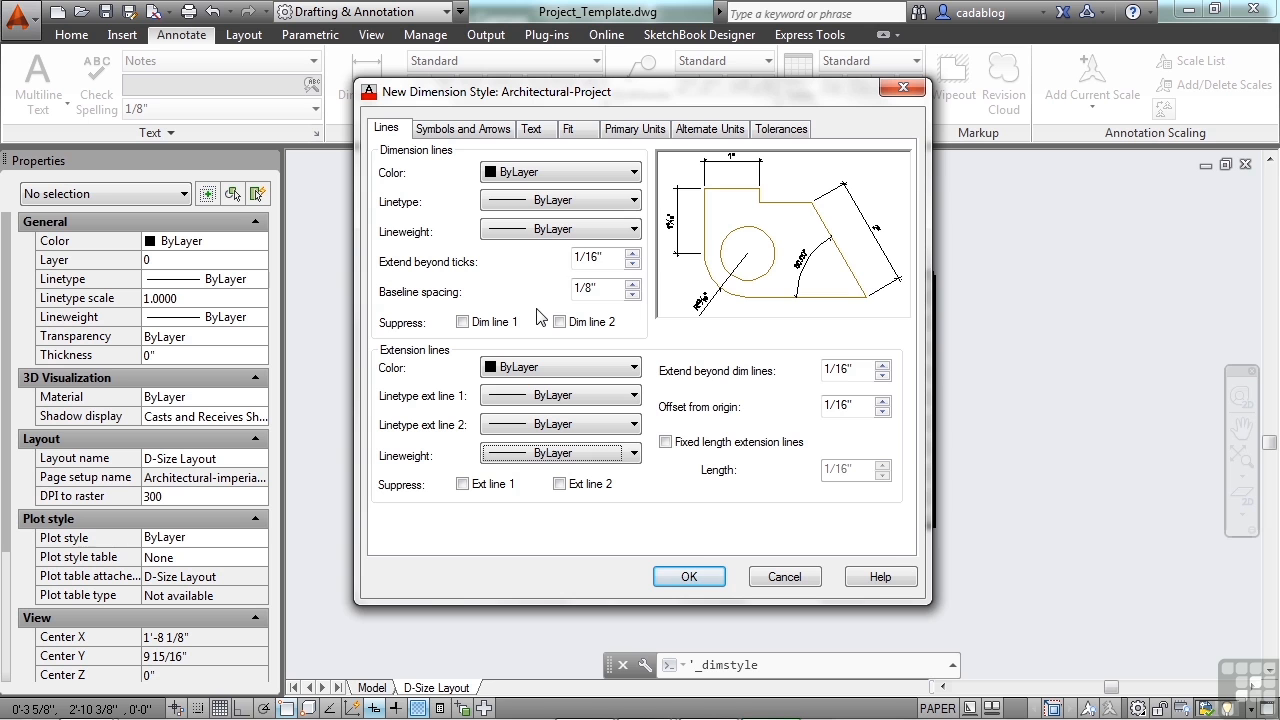
# Step: Set the dimension lines' extension beyond ticks to 0" and review the style's arrowhead and symbol settings
pyautogui.click(632, 264)
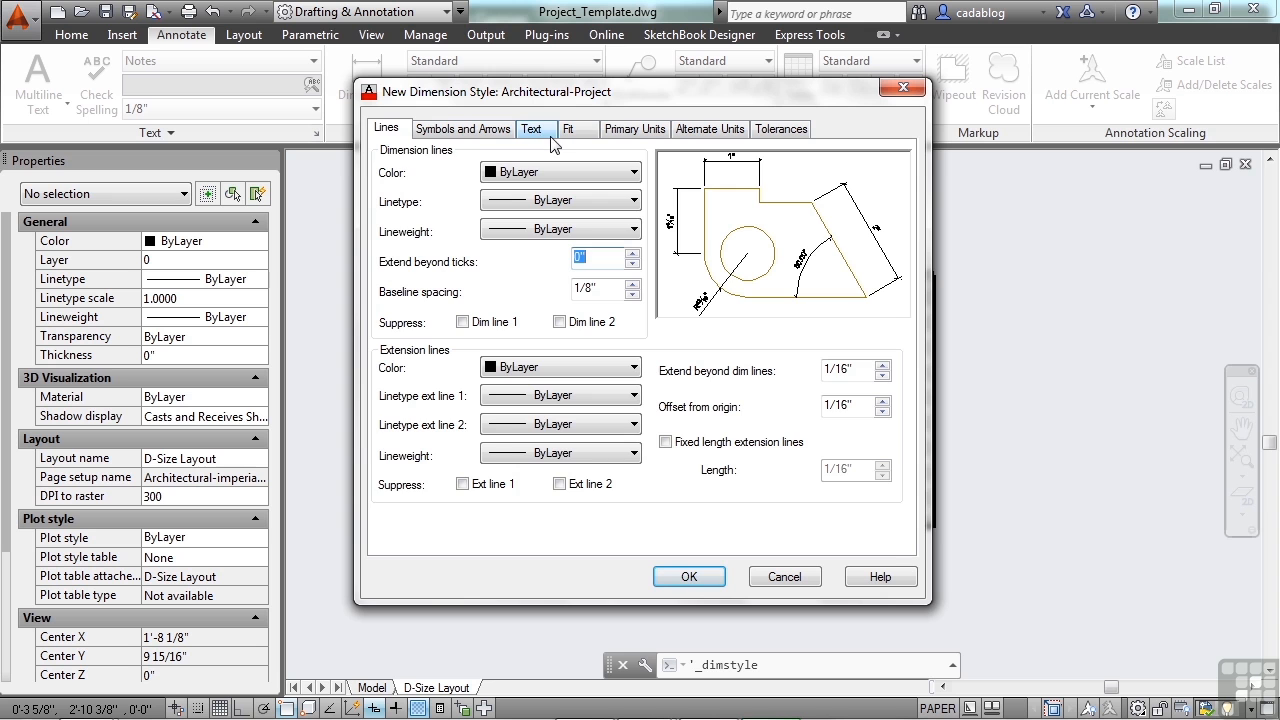
pyautogui.click(487, 138)
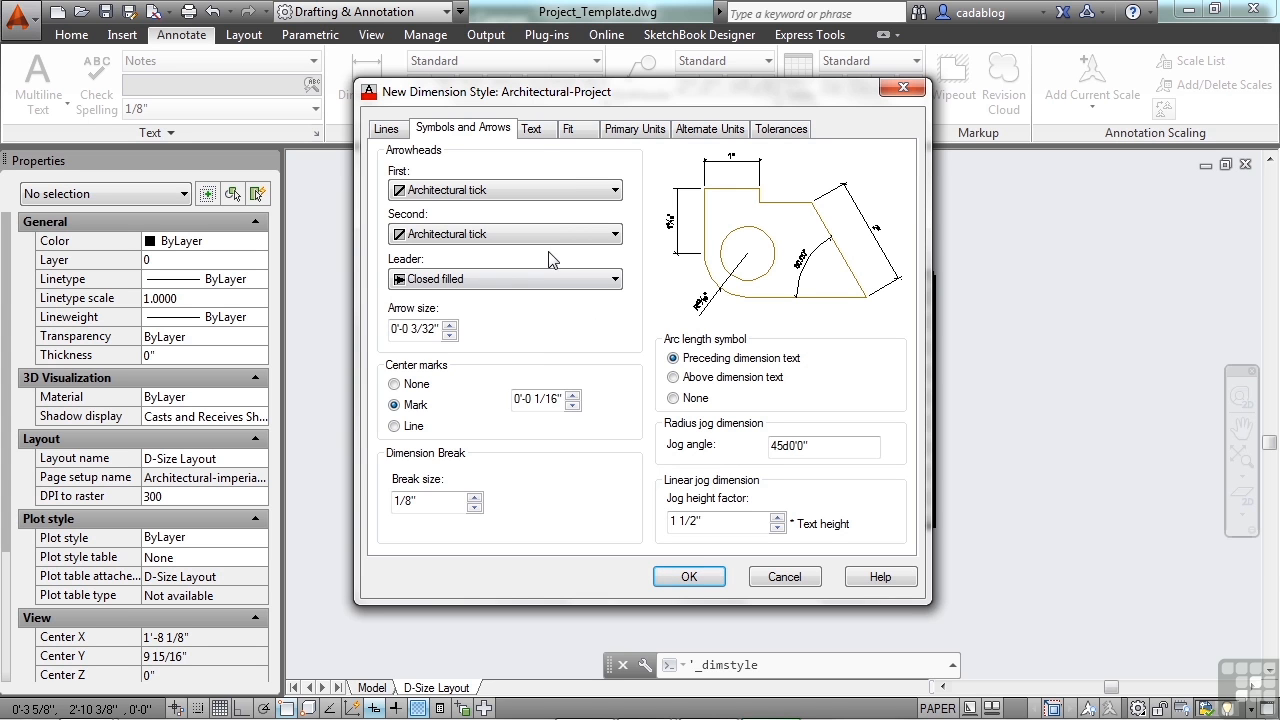
# Step: Assign the Notes text style to the dimension text and set its text color to ByLayer
pyautogui.click(532, 132)
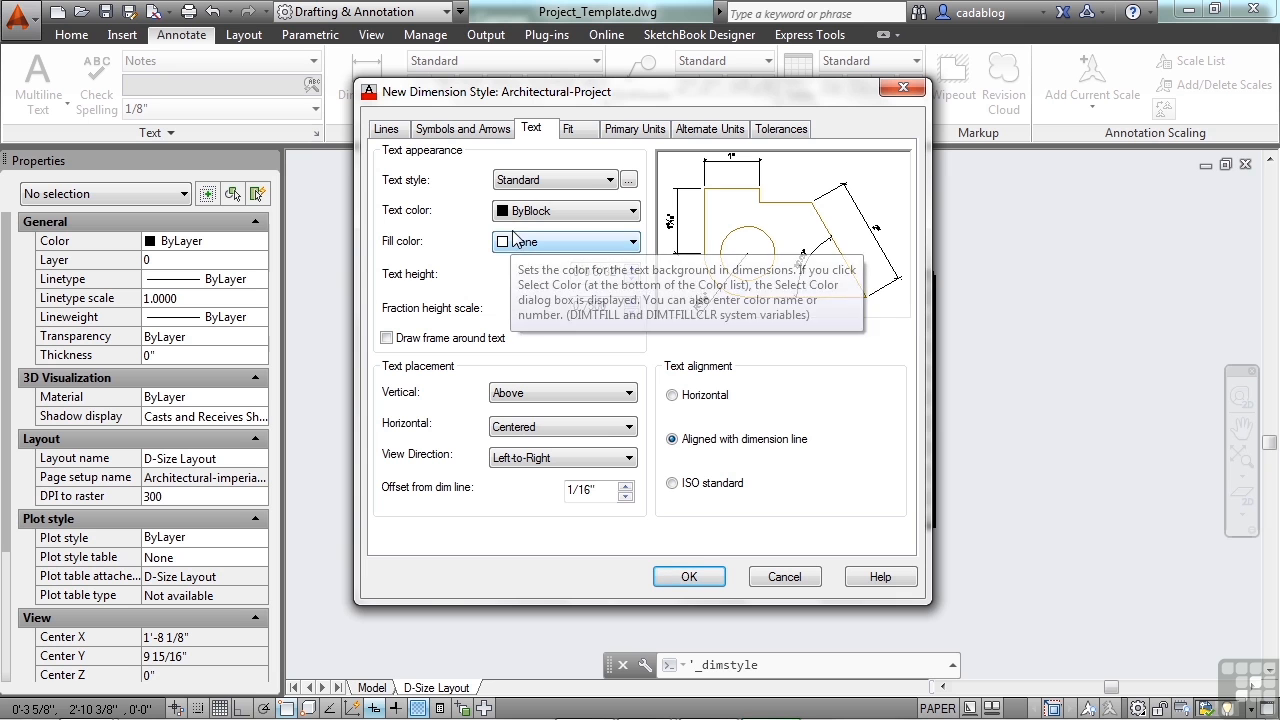
pyautogui.click(607, 180)
pyautogui.click(586, 211)
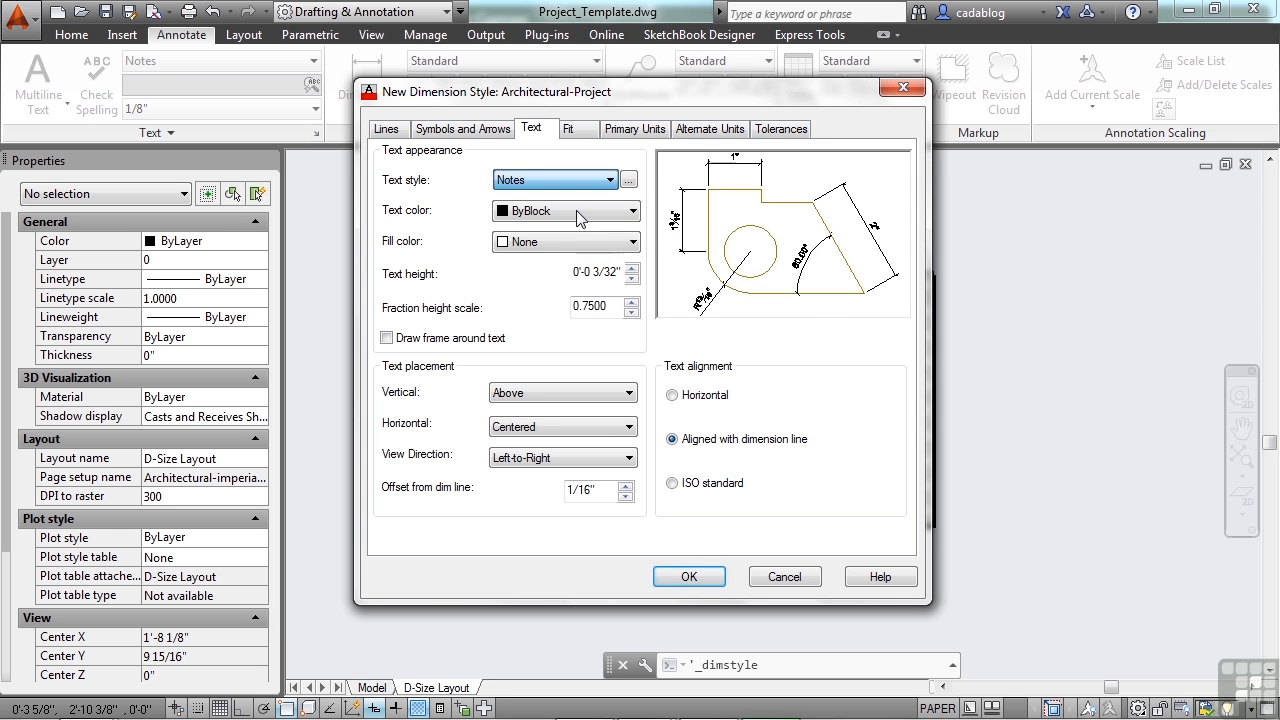
pyautogui.click(577, 210)
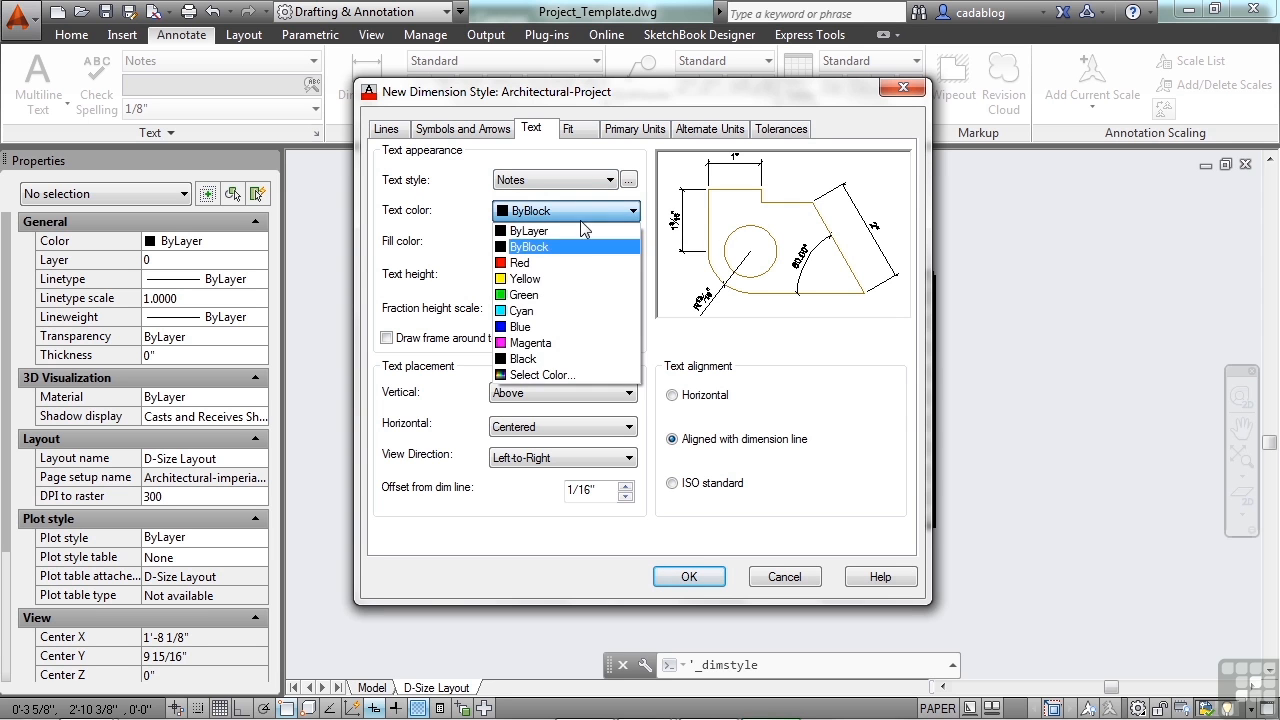
pyautogui.click(571, 229)
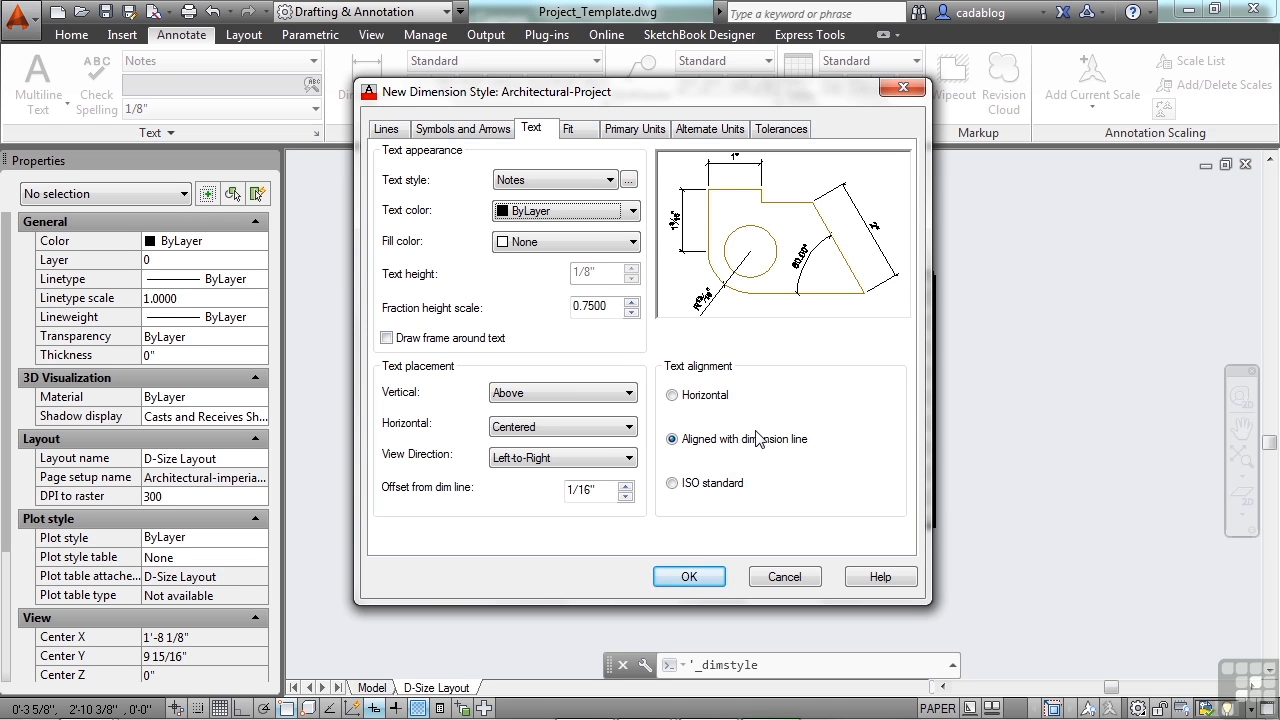
# Step: Save the Architectural-Project dimension style, make it current and close the style manager
pyautogui.click(689, 576)
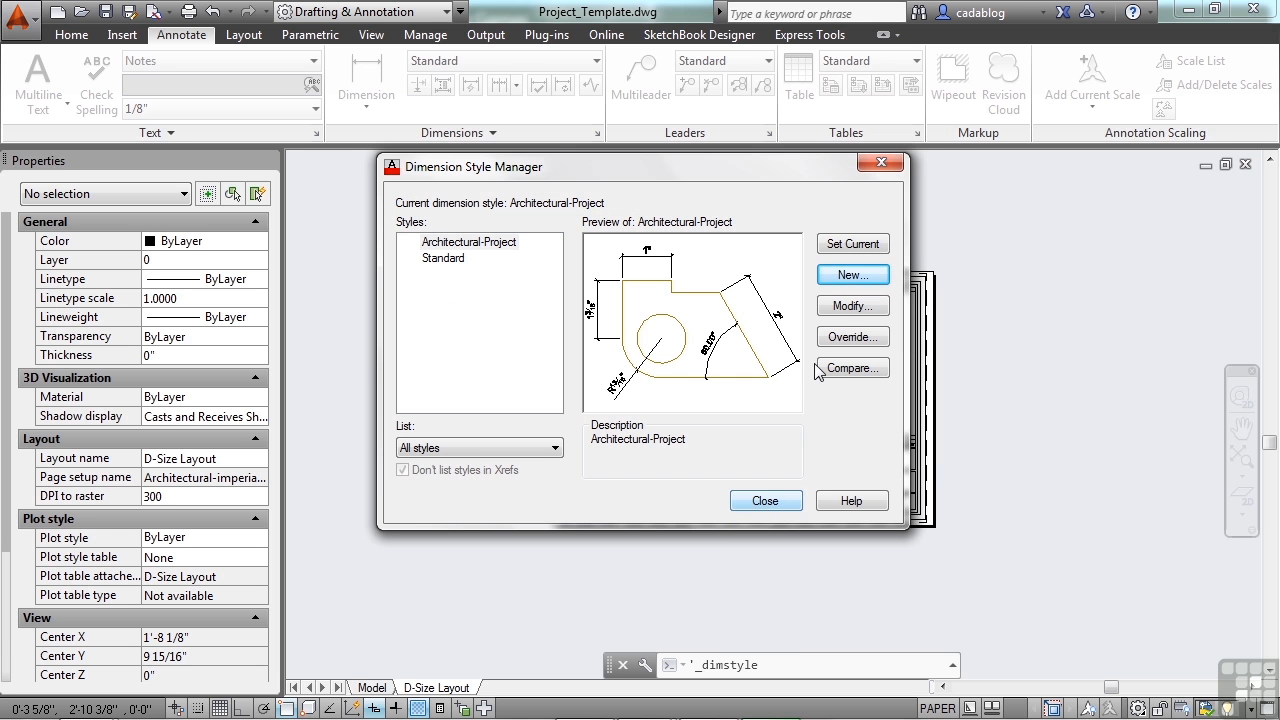
pyautogui.click(842, 248)
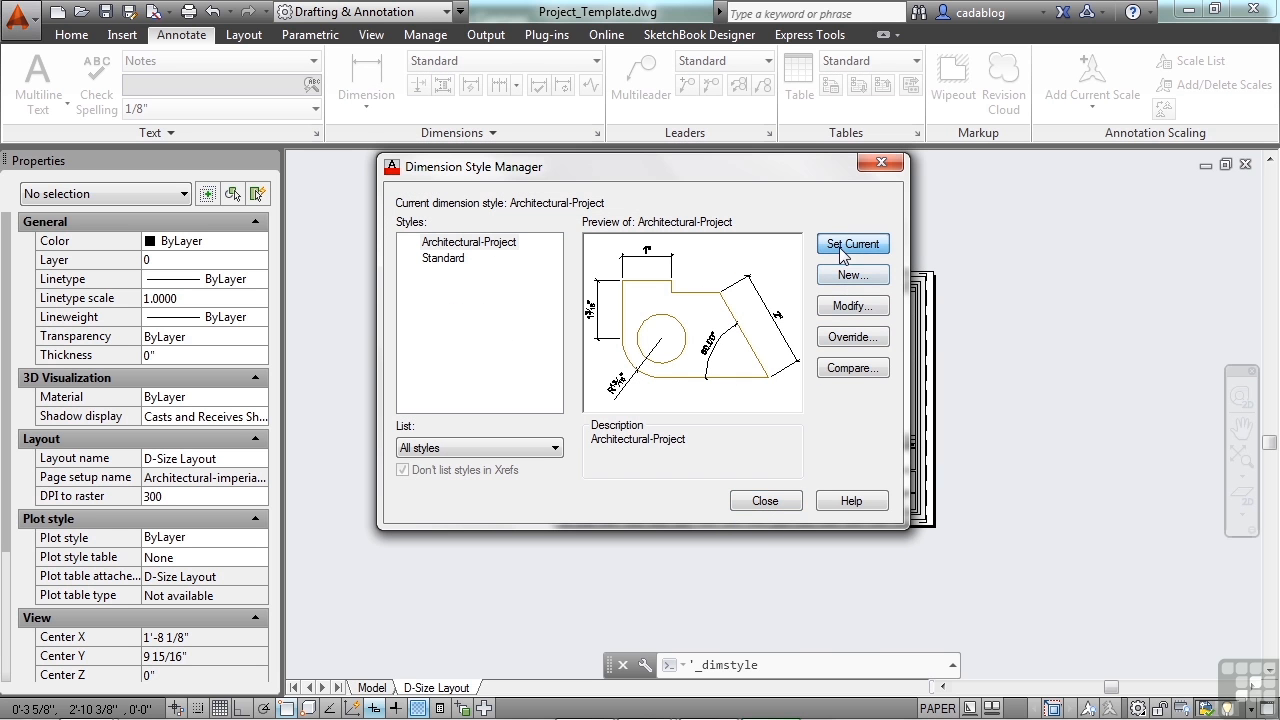
pyautogui.click(764, 501)
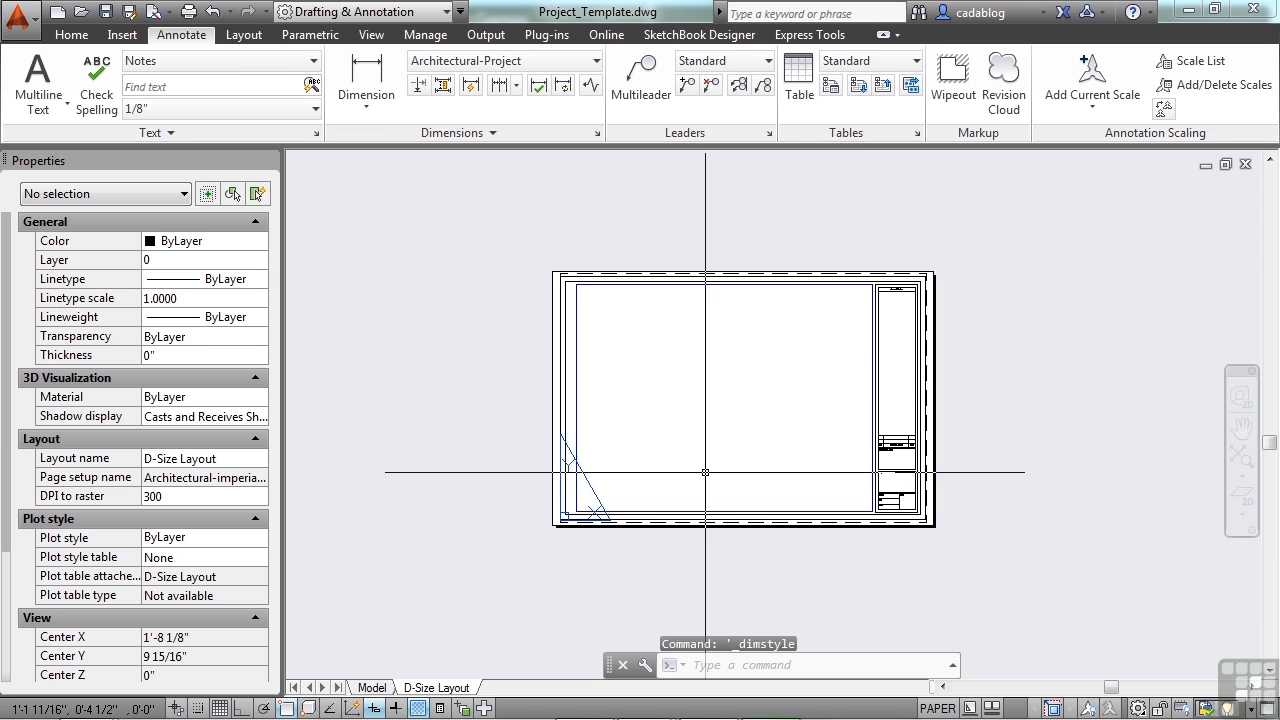